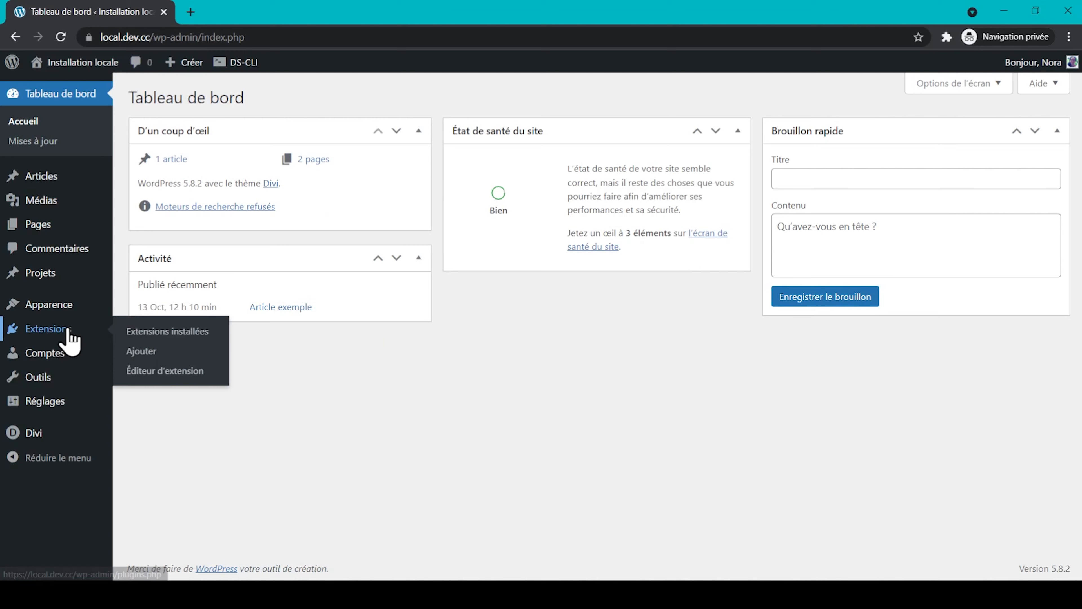
# Step: Search the plugin directory for "wordfence", and install and activate Wordfence Security – Firewall & Malware Scan
pyautogui.click(165, 349)
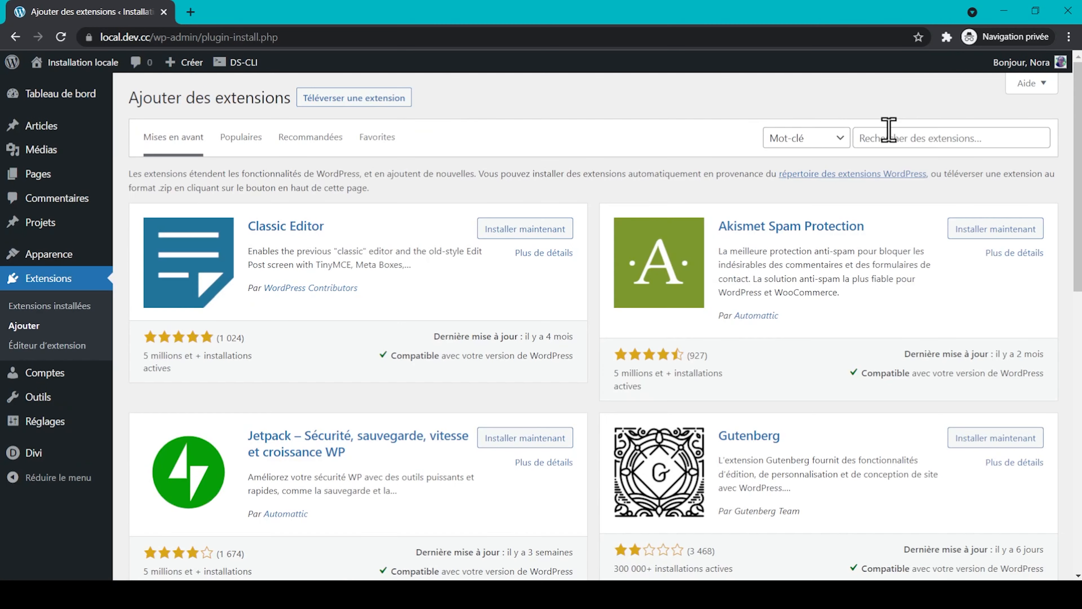
pyautogui.write('wordfence')
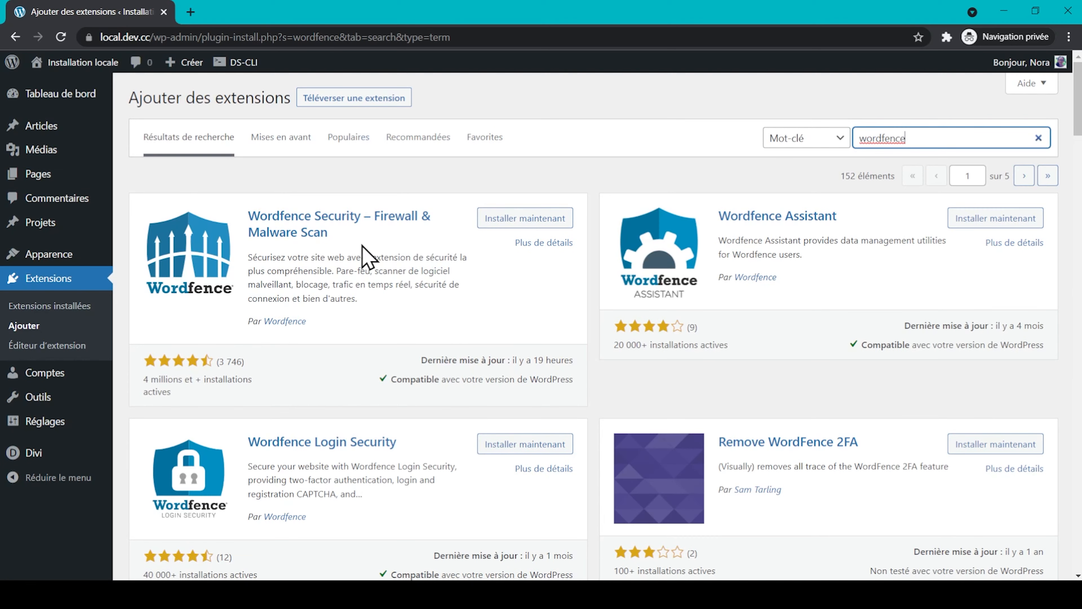
pyautogui.click(541, 224)
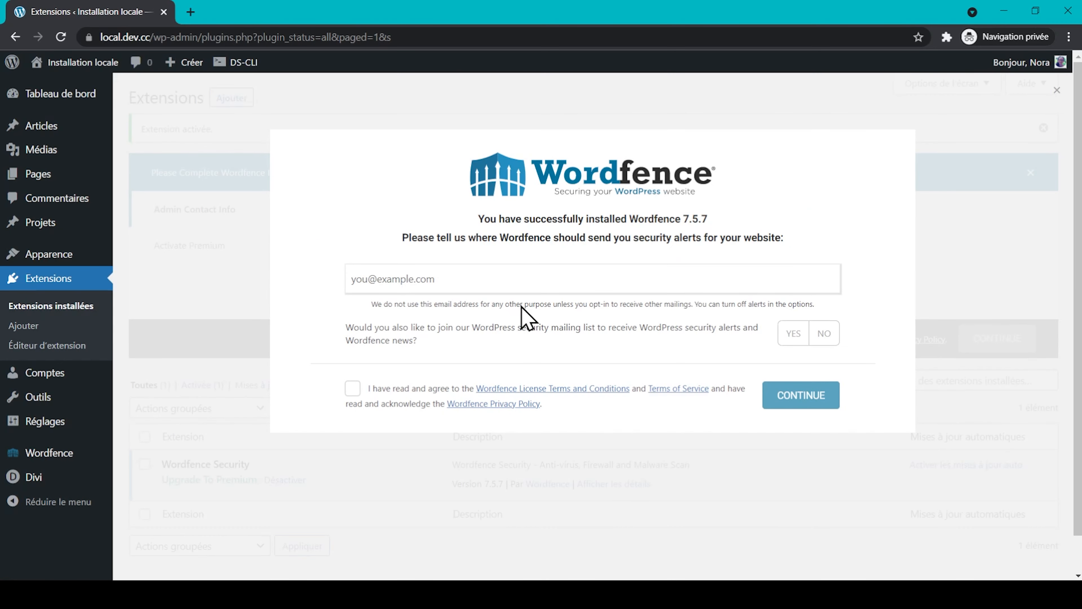
# Step: Complete the Wordfence setup with the security alert e-mail, accepting the terms, declining the mailing list and skipping the premium licence key
pyautogui.click(617, 279)
pyautogui.click(353, 389)
pyautogui.click(484, 276)
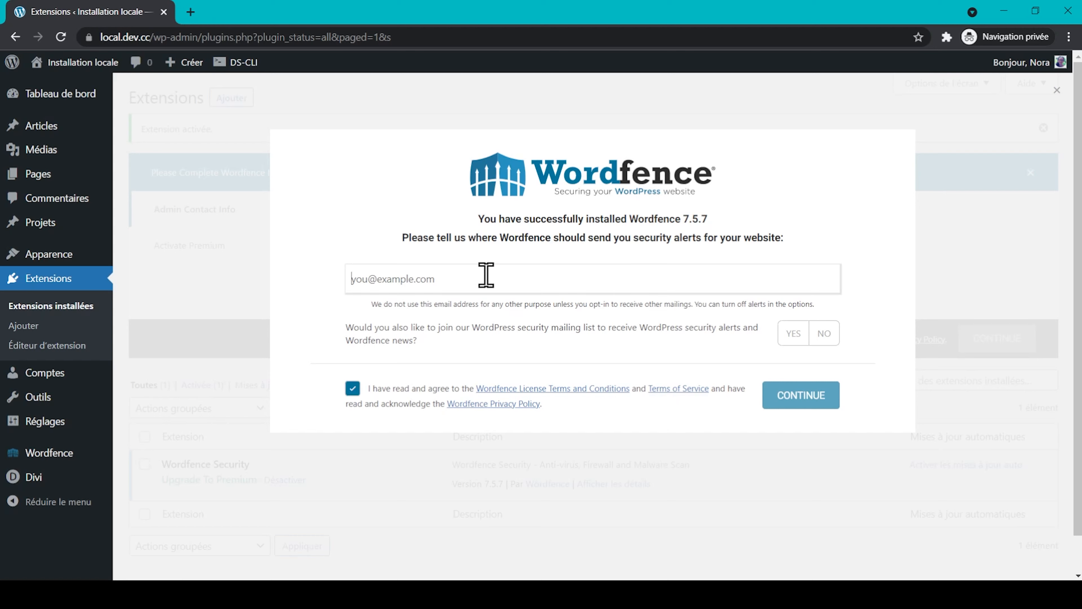
pyautogui.hotkey('ctrl', 'v')
pyautogui.click(825, 333)
pyautogui.click(830, 396)
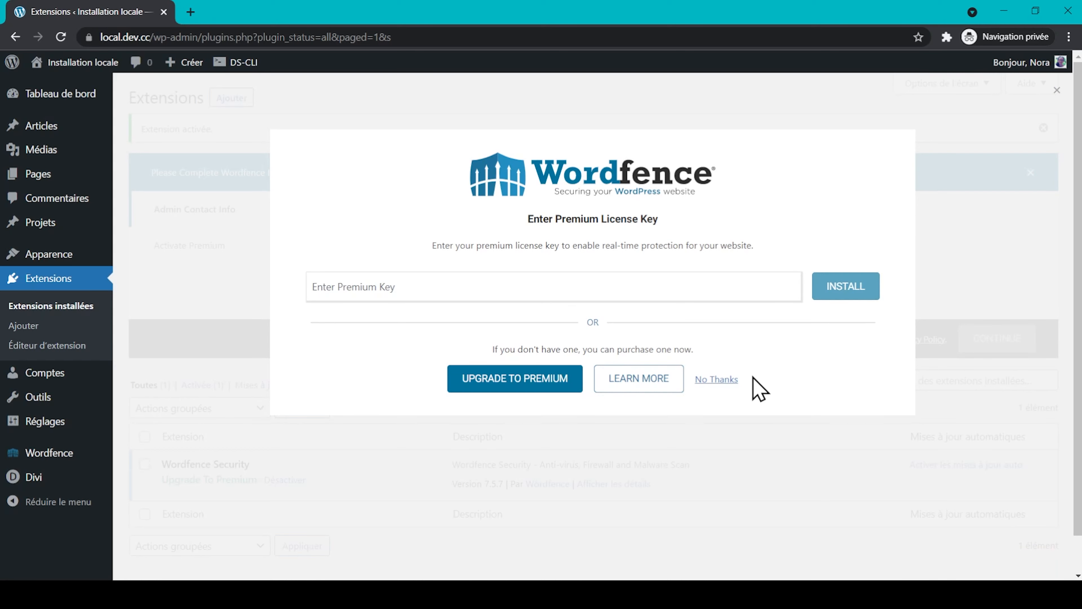
pyautogui.click(719, 386)
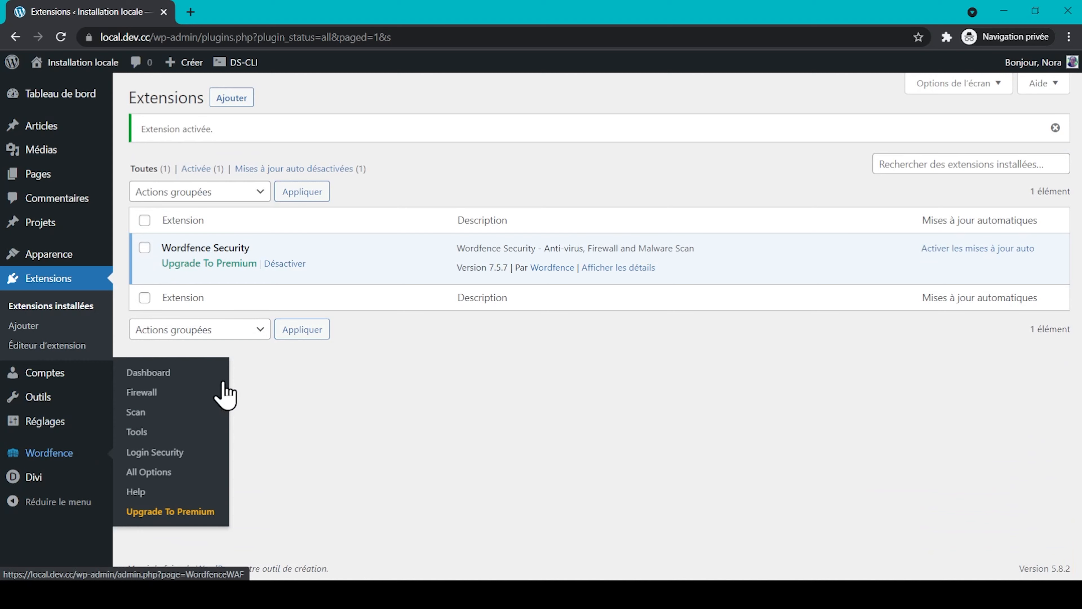
# Step: Examine the "Wordfence activity in the past week" widget on the WordPress dashboard, including blocked IPs, blocked countries and failed logins
pyautogui.click(80, 97)
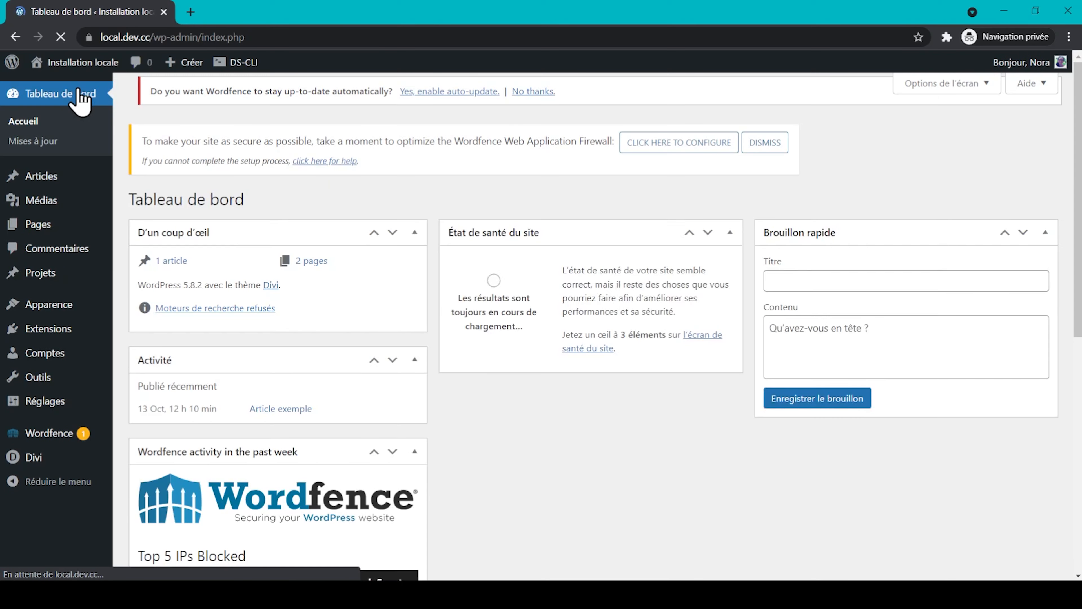
pyautogui.scroll(-5, 501, 417)
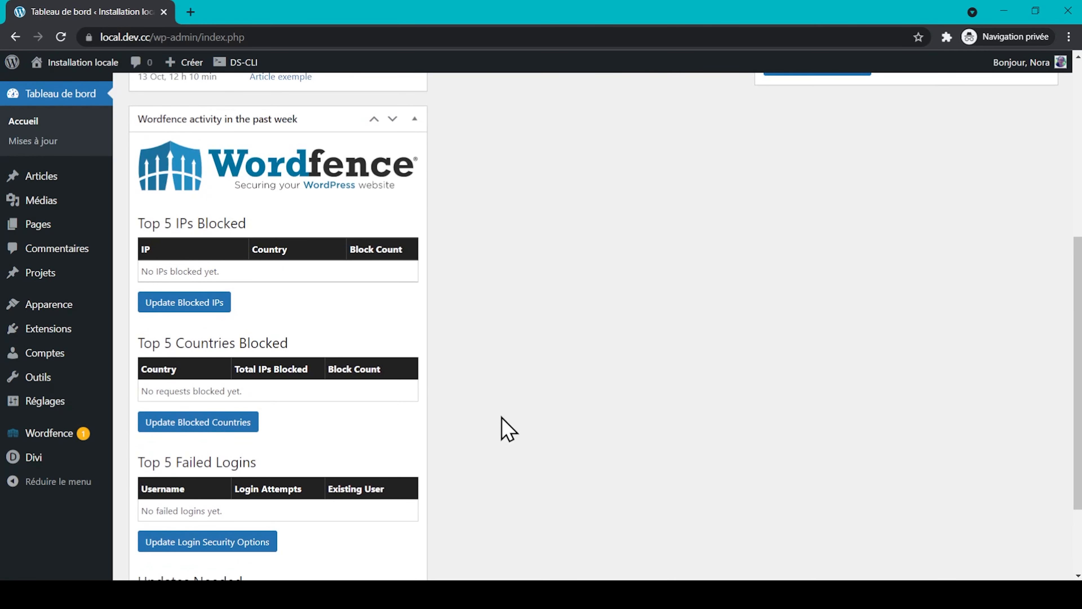
pyautogui.scroll(-3, 489, 415)
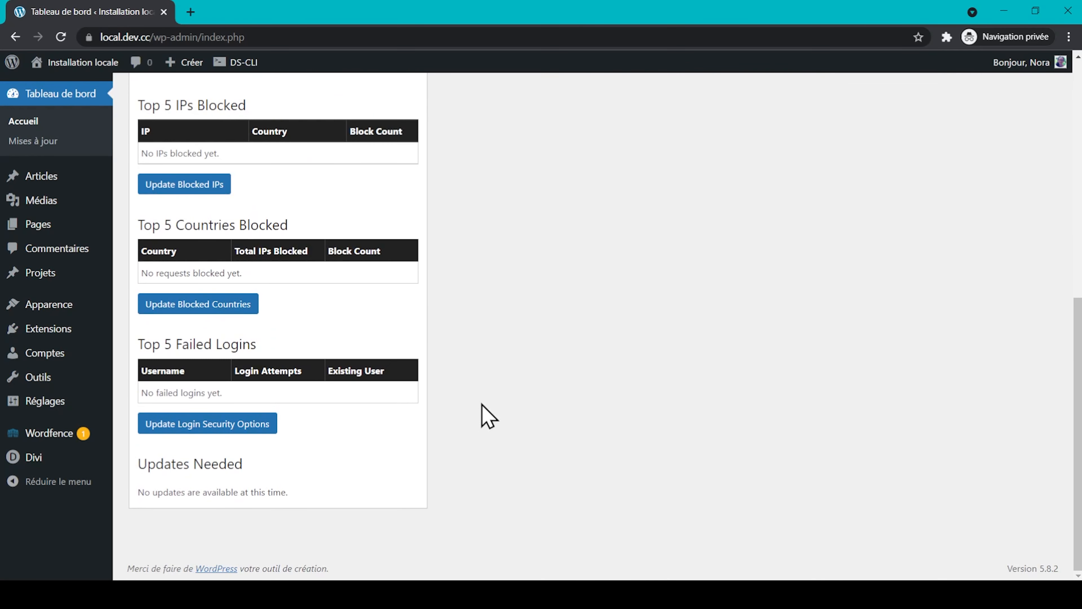
pyautogui.scroll(5, 489, 417)
pyautogui.scroll(-2, 489, 417)
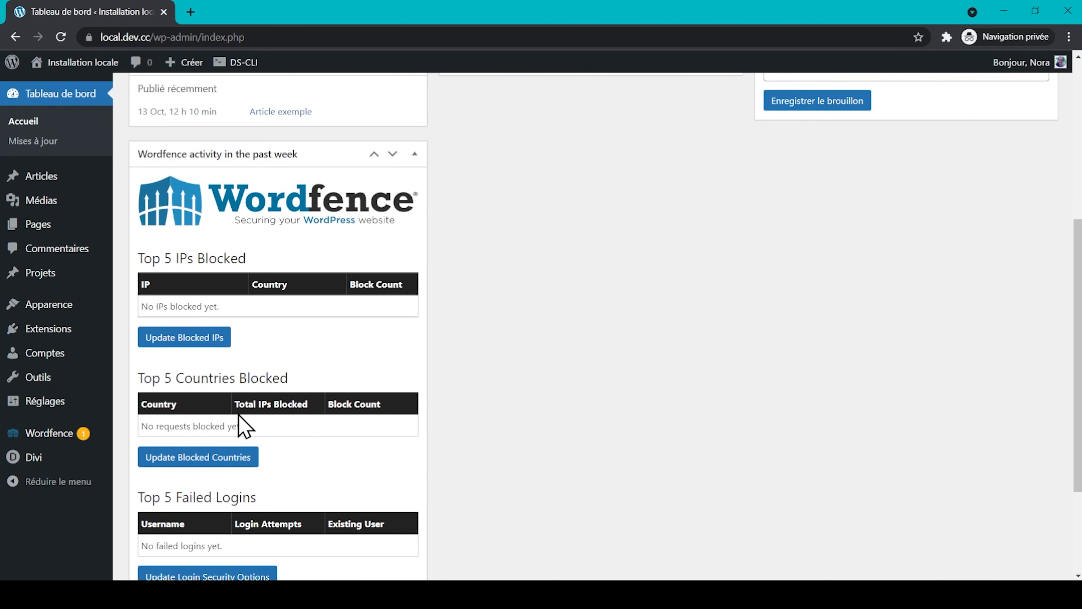
pyautogui.scroll(-2, 327, 442)
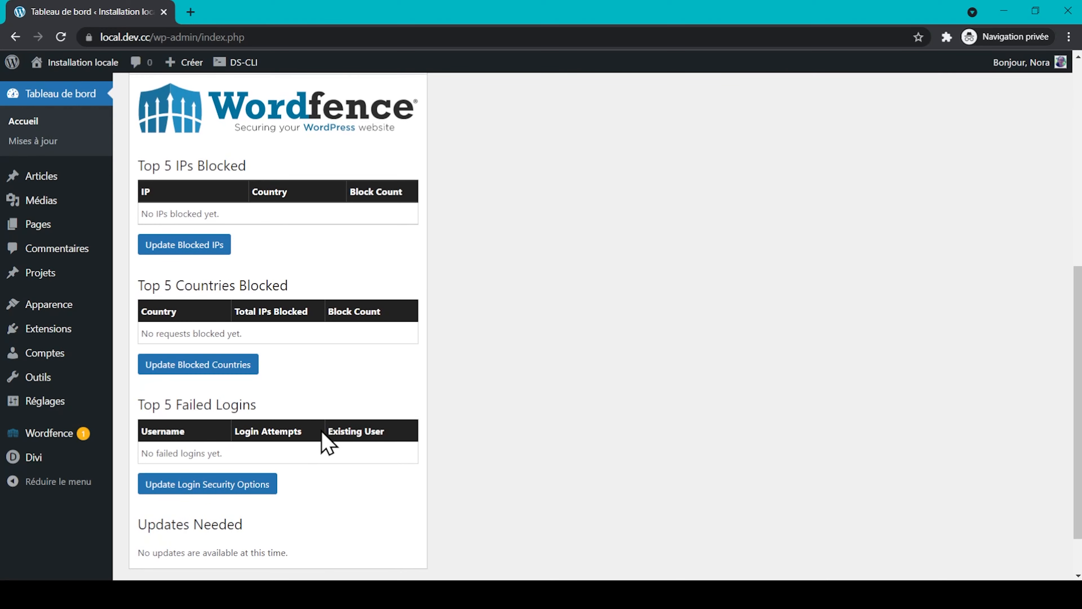
pyautogui.scroll(9, 375, 438)
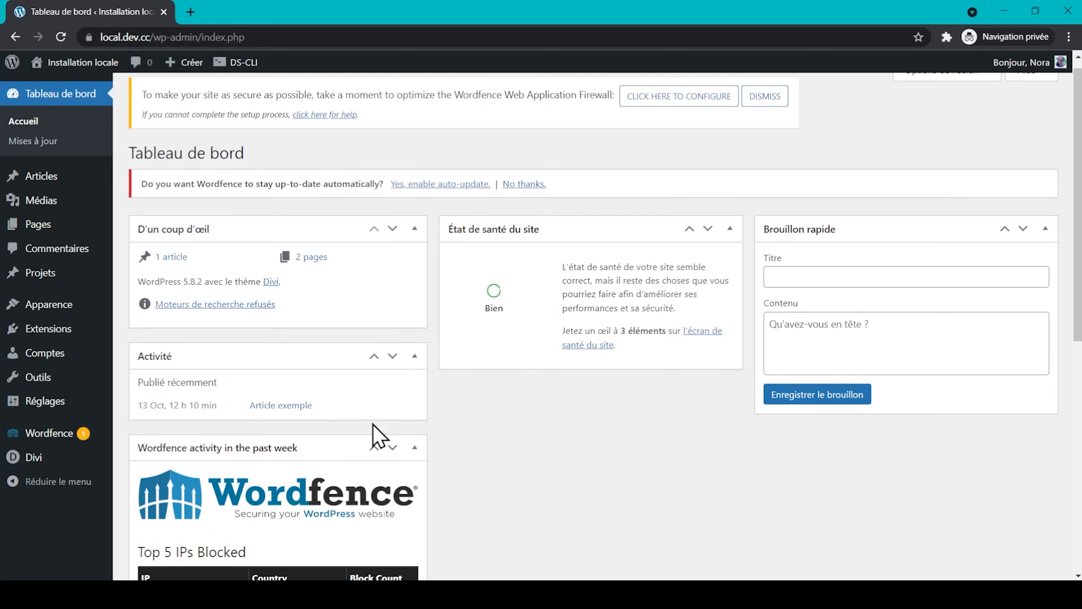
# Step: Hide the "Wordfence activity in the past week" widget through the dashboard's screen options and show it again
pyautogui.click(929, 90)
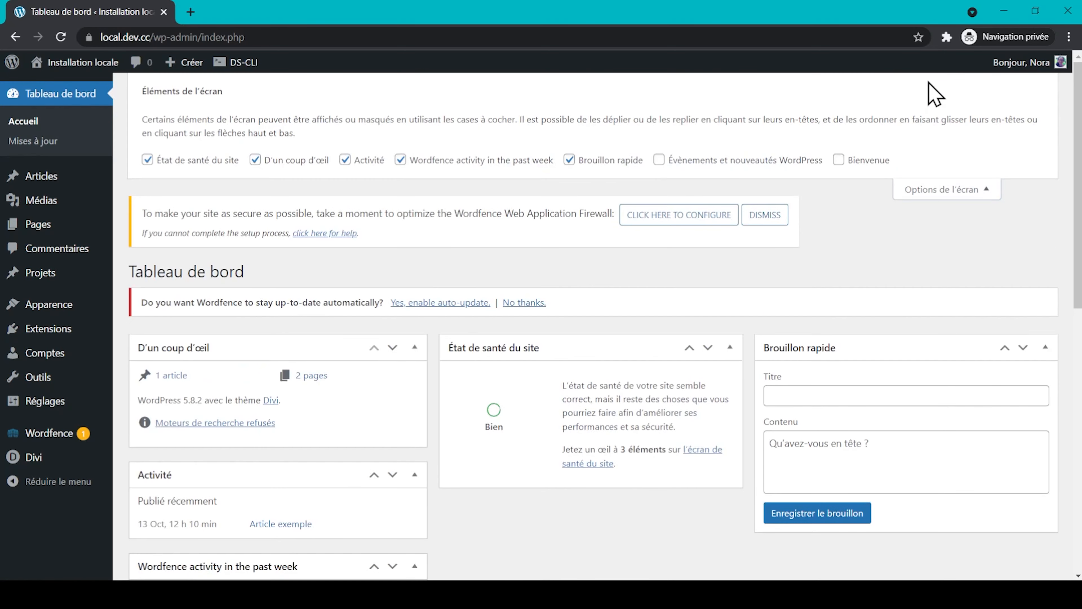
pyautogui.click(402, 161)
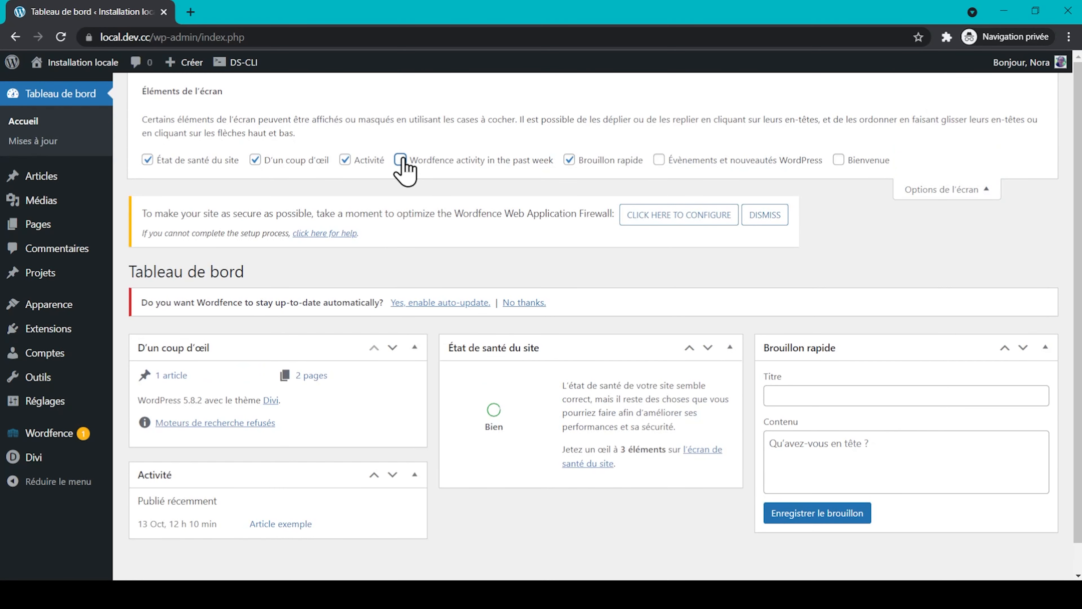
pyautogui.scroll(-2, 517, 484)
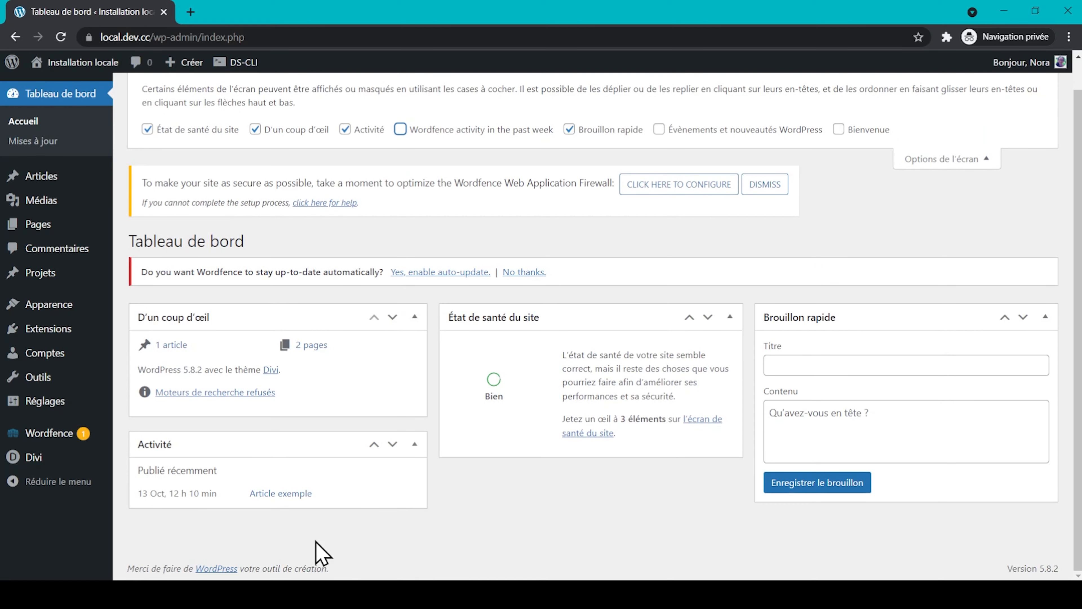
pyautogui.scroll(2, 335, 555)
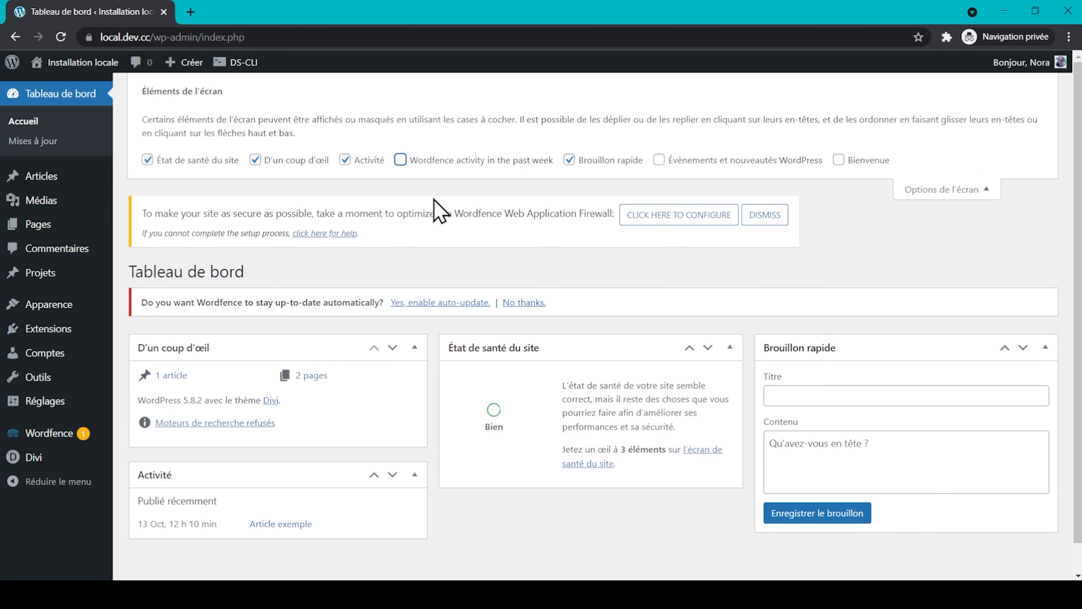
pyautogui.click(400, 160)
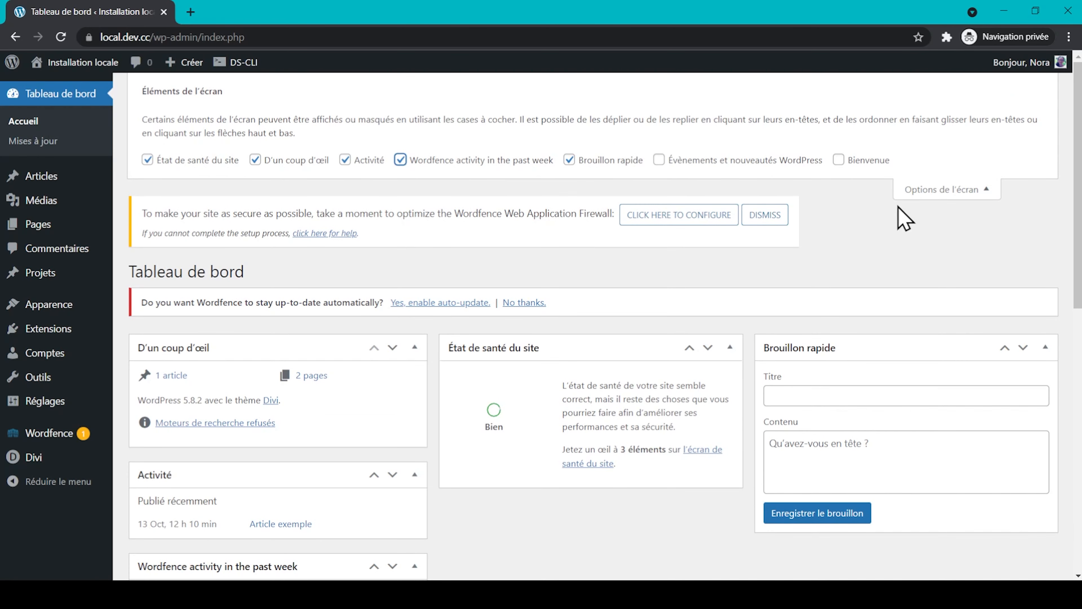
pyautogui.click(932, 190)
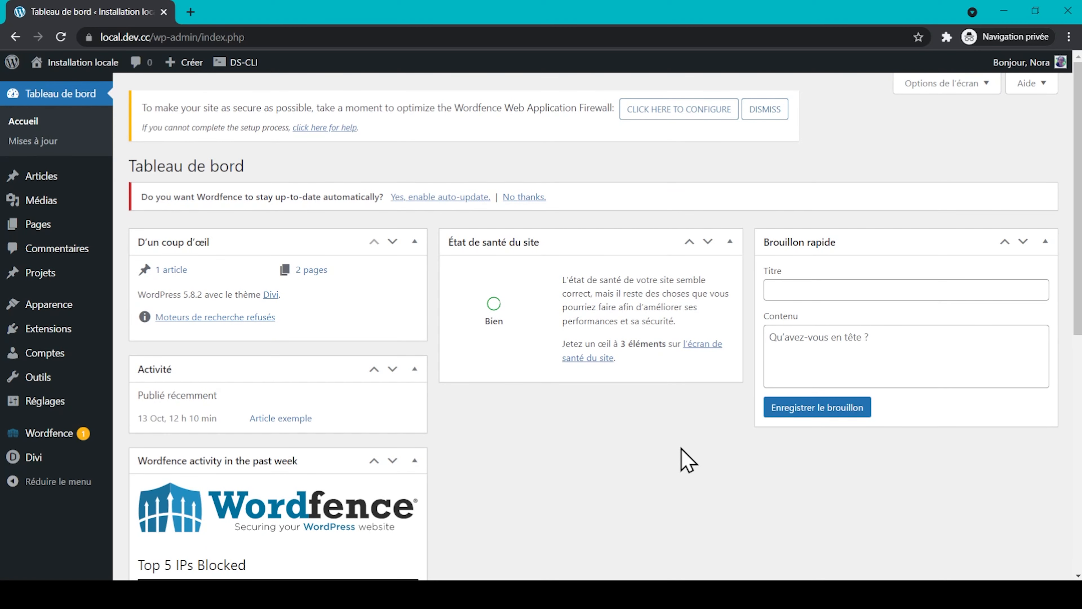
# Step: Optimize the Wordfence Web Application Firewall from the Wordfence dashboard, including the existing prepend file and using the Apache + mod_php configuration
pyautogui.click(65, 434)
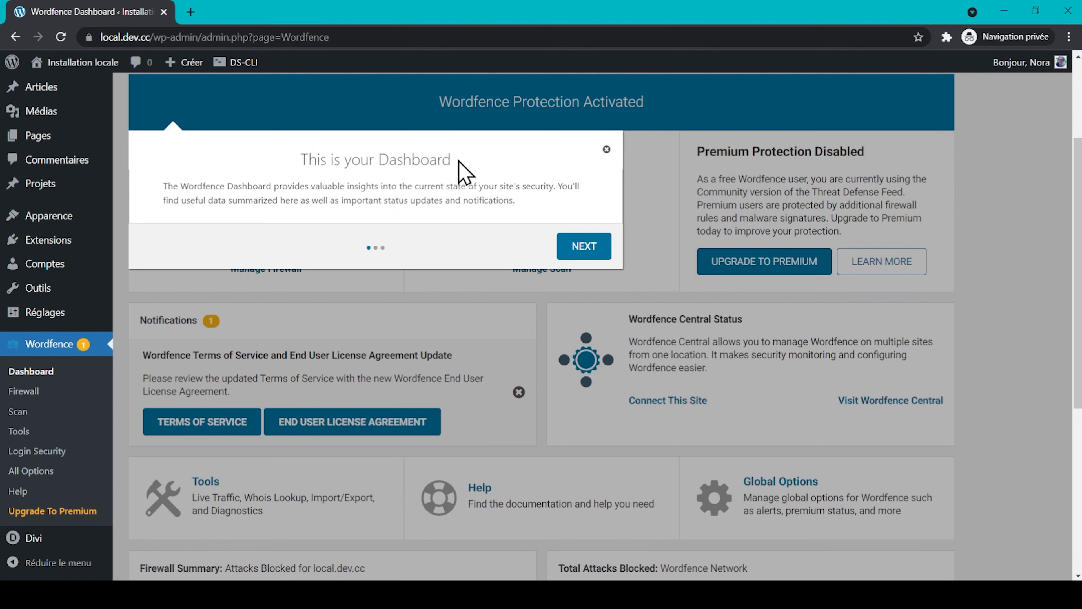
pyautogui.click(606, 149)
pyautogui.scroll(3, 609, 145)
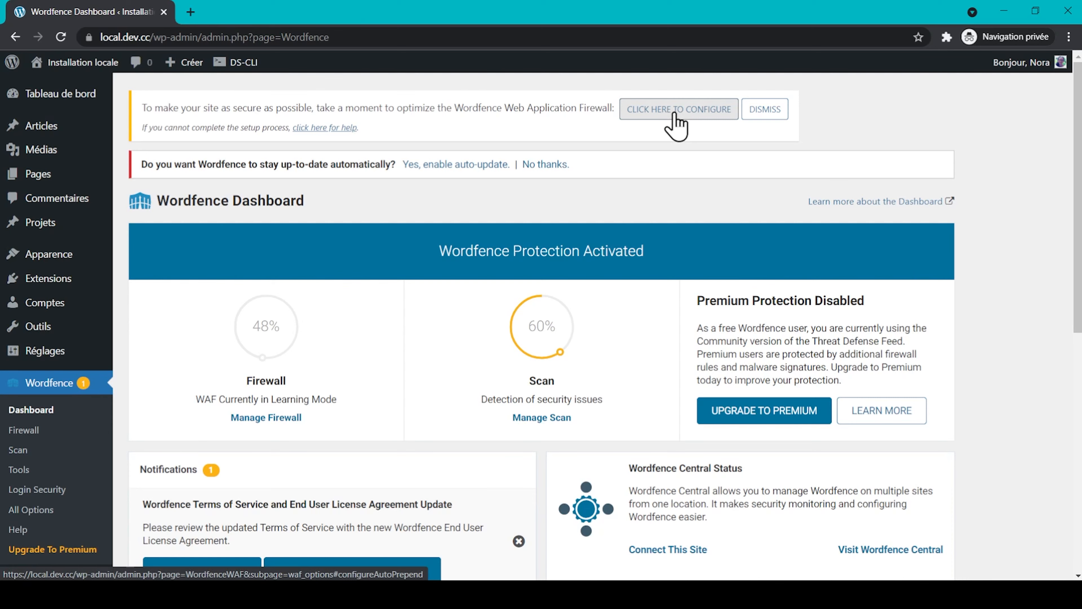
pyautogui.click(677, 114)
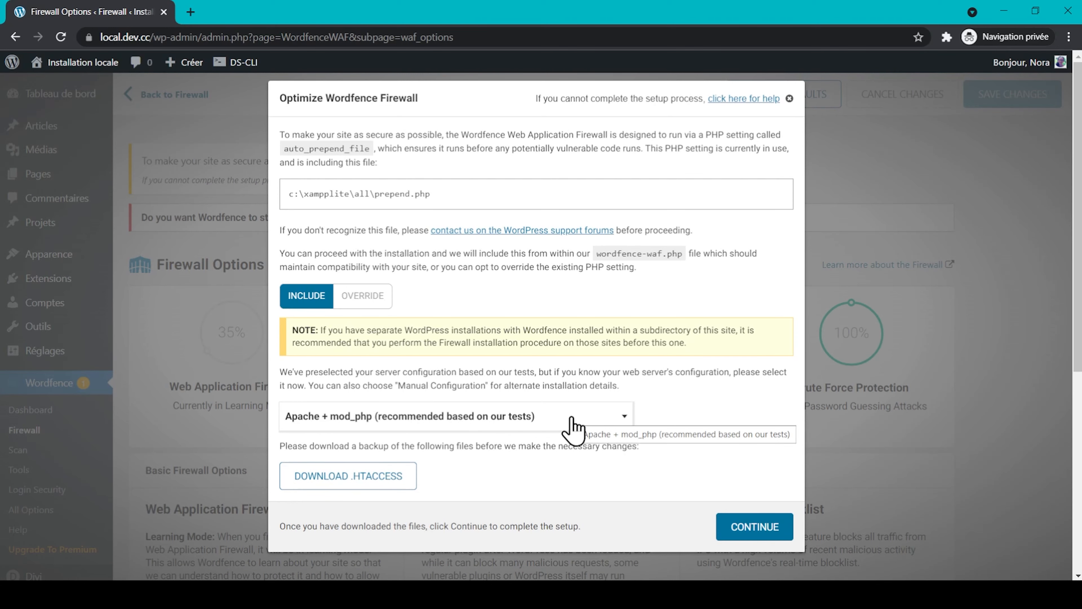
pyautogui.click(760, 528)
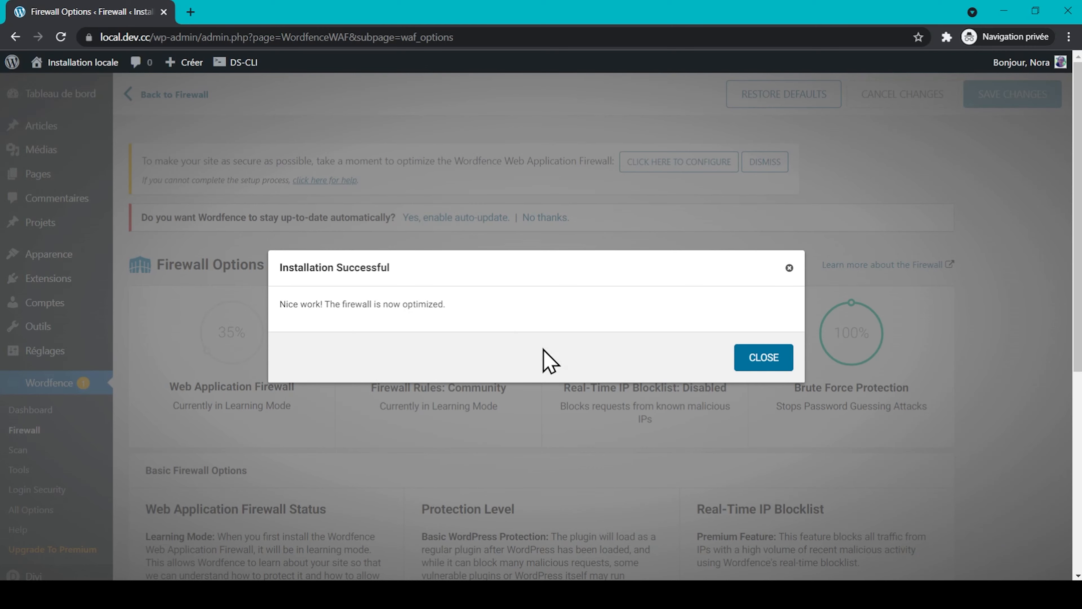
pyautogui.click(762, 358)
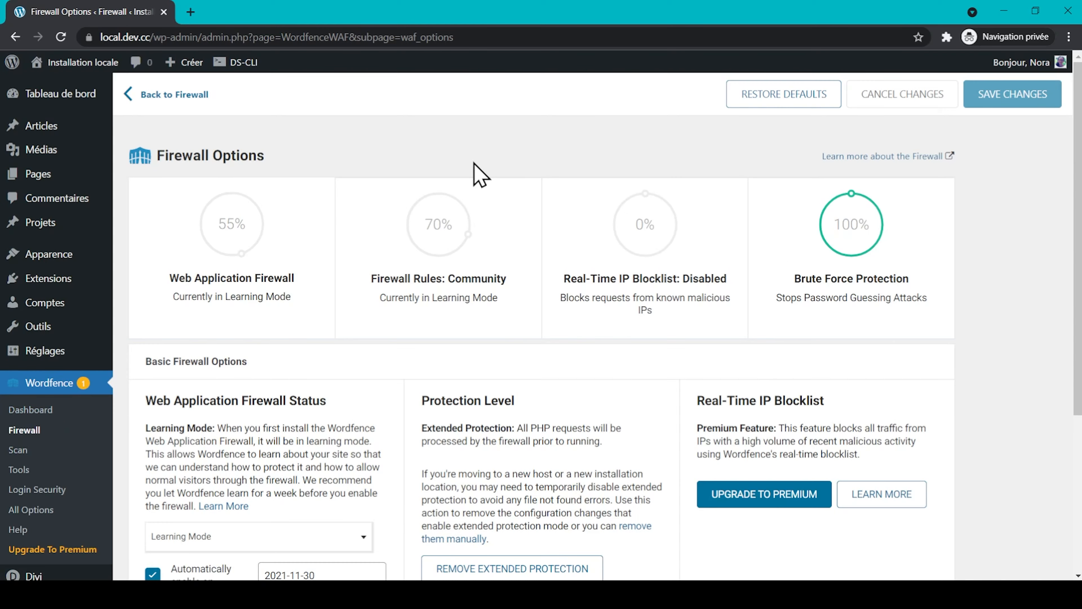
# Step: Review the Wordfence dashboard's firewall and scan status, notifications, Wordfence Central status and attack summaries
pyautogui.click(72, 408)
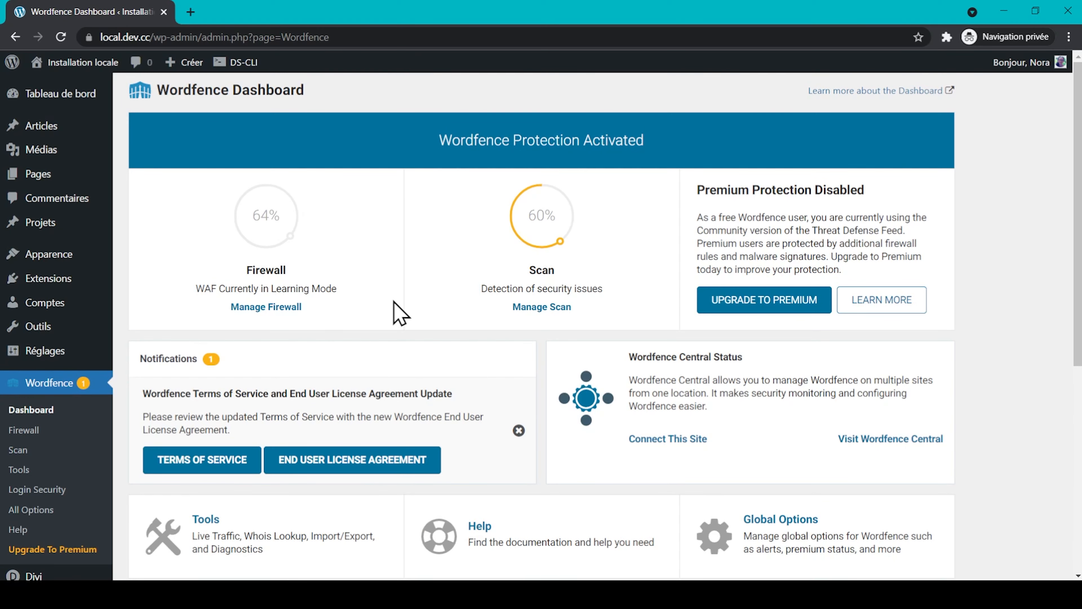
pyautogui.moveTo(371, 334)
pyautogui.scroll(-2, 443, 320)
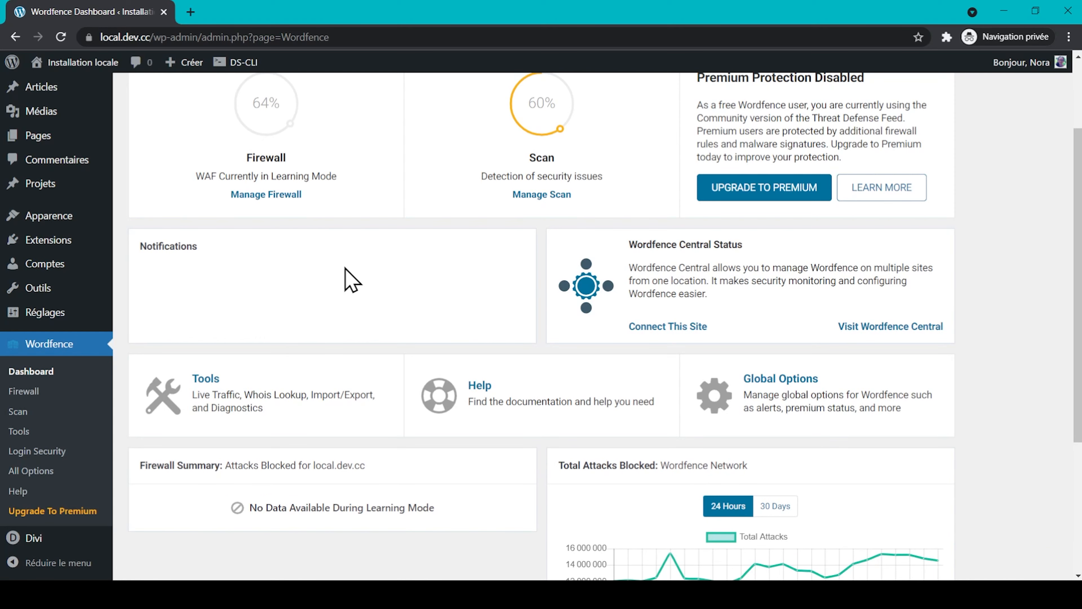
pyautogui.scroll(-2, 352, 280)
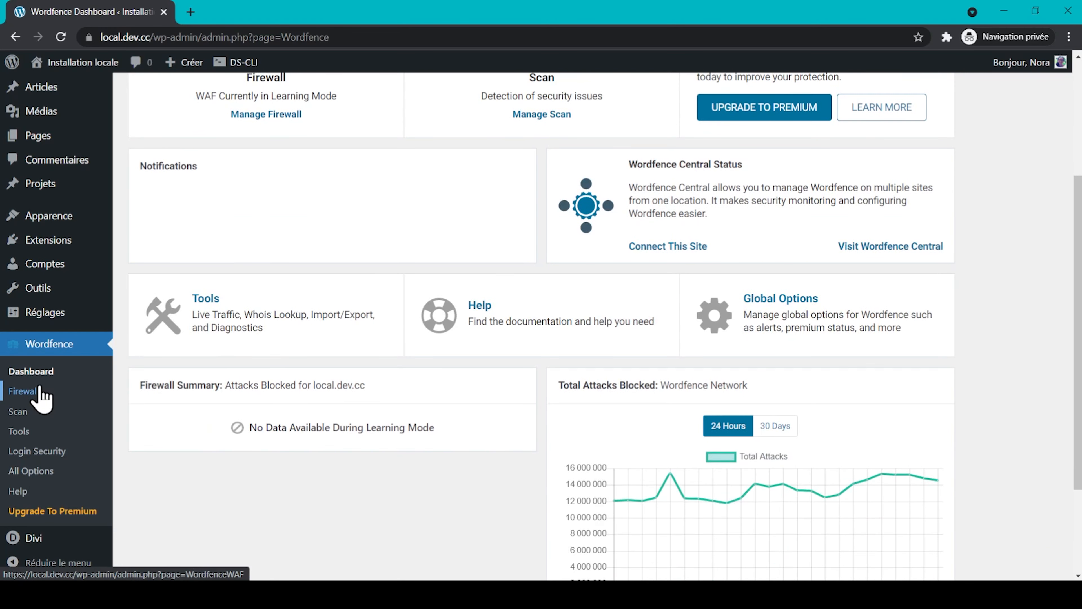
# Step: Dismiss the Firewall page's introduction and examine its learning mode, protection scores, blocking options and attack statistics
pyautogui.click(39, 390)
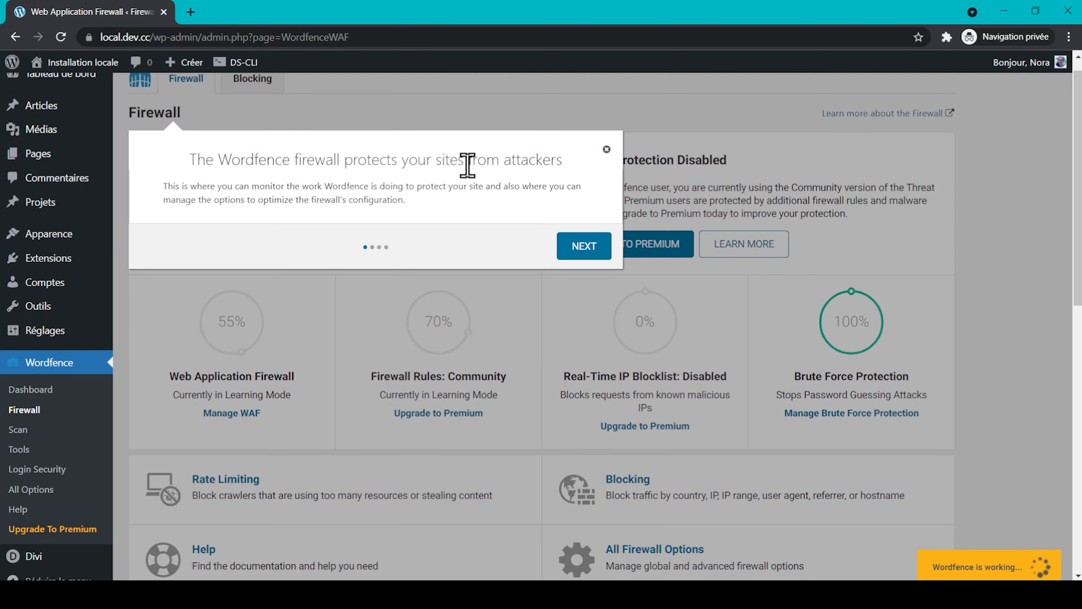
pyautogui.click(607, 149)
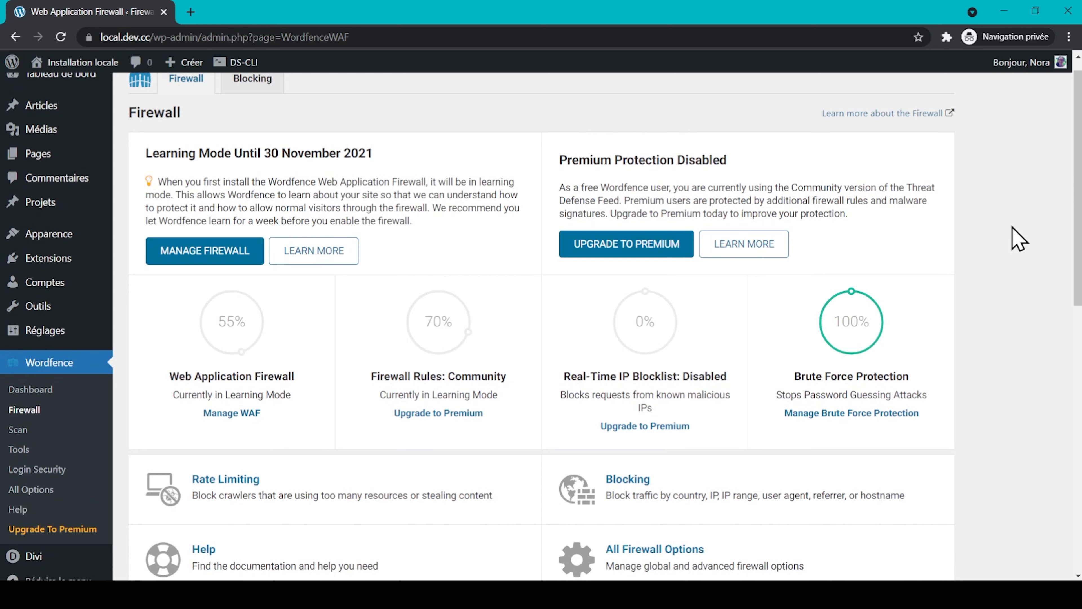
pyautogui.scroll(-2, 1019, 238)
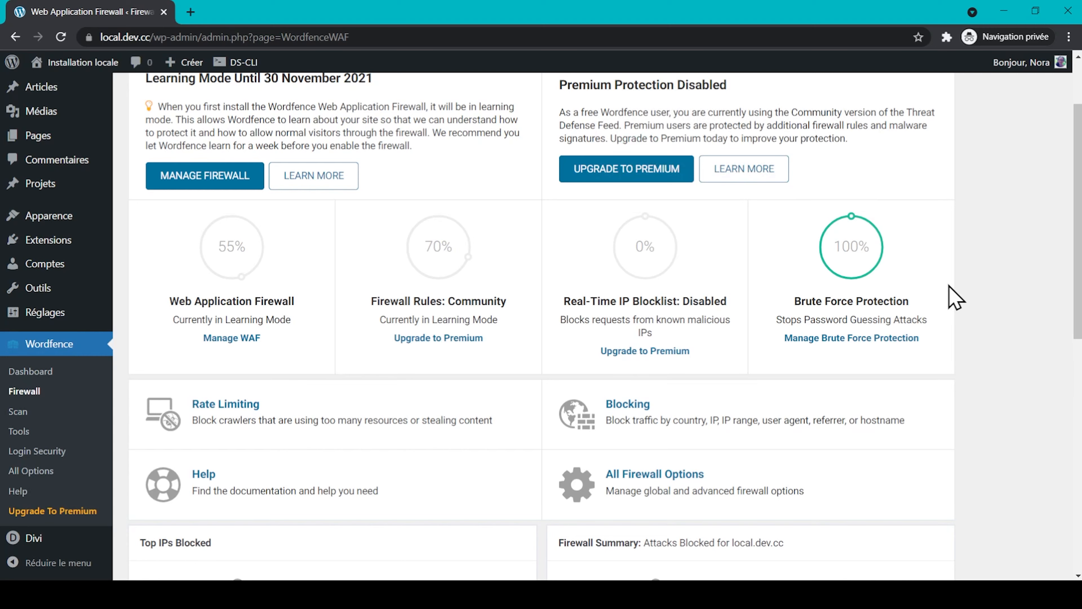
pyautogui.scroll(-1, 949, 286)
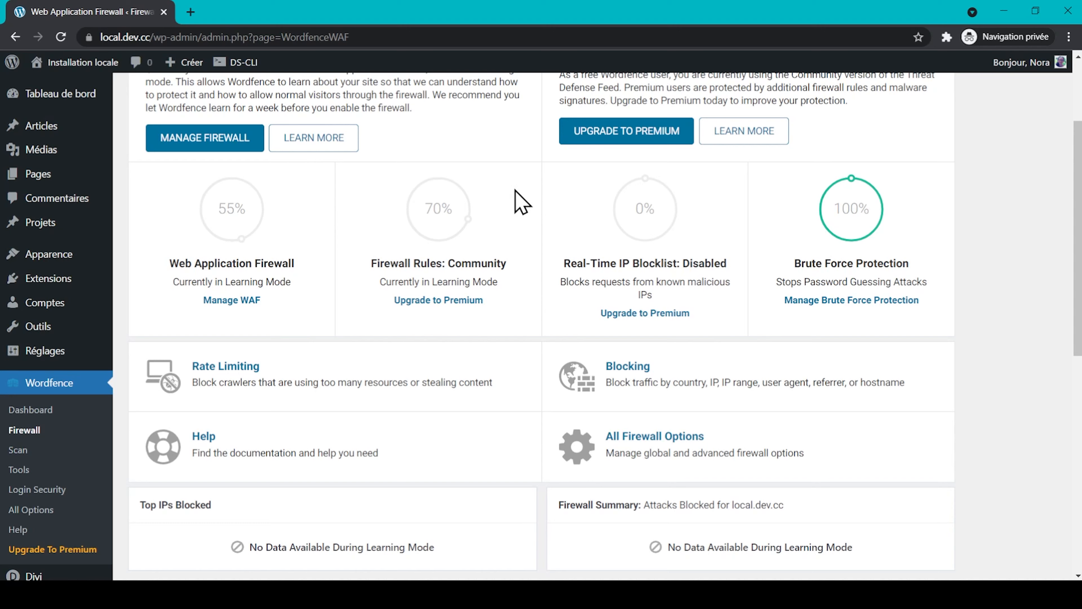
pyautogui.moveTo(615, 214)
pyautogui.scroll(-5, 537, 243)
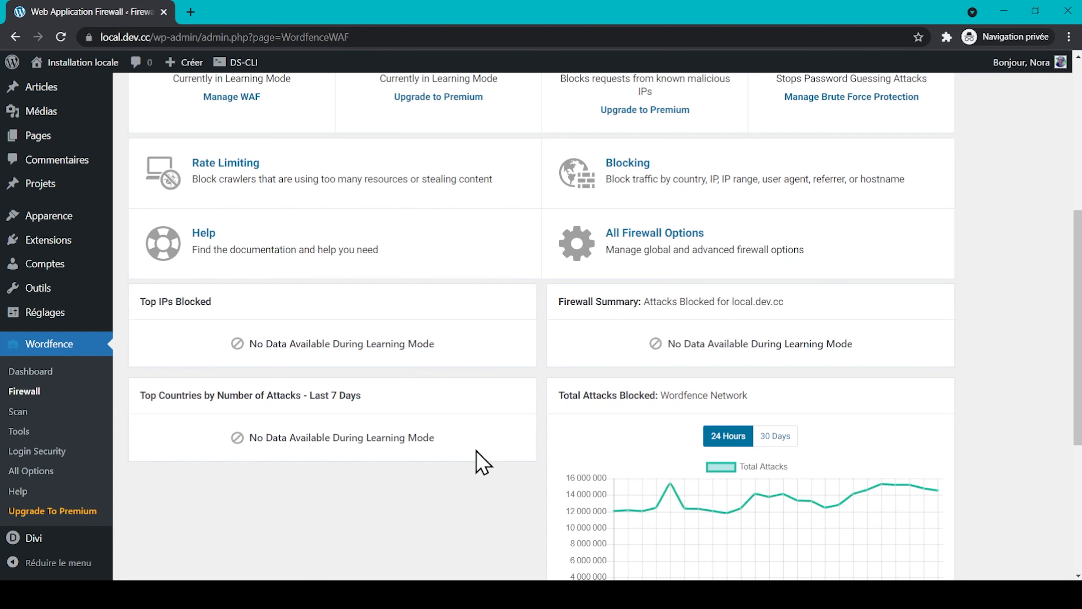
# Step: Dismiss the Scan page's introduction and examine its scan type, malware signatures, reputation checks, scan stages and results area
pyautogui.click(18, 411)
pyautogui.click(634, 124)
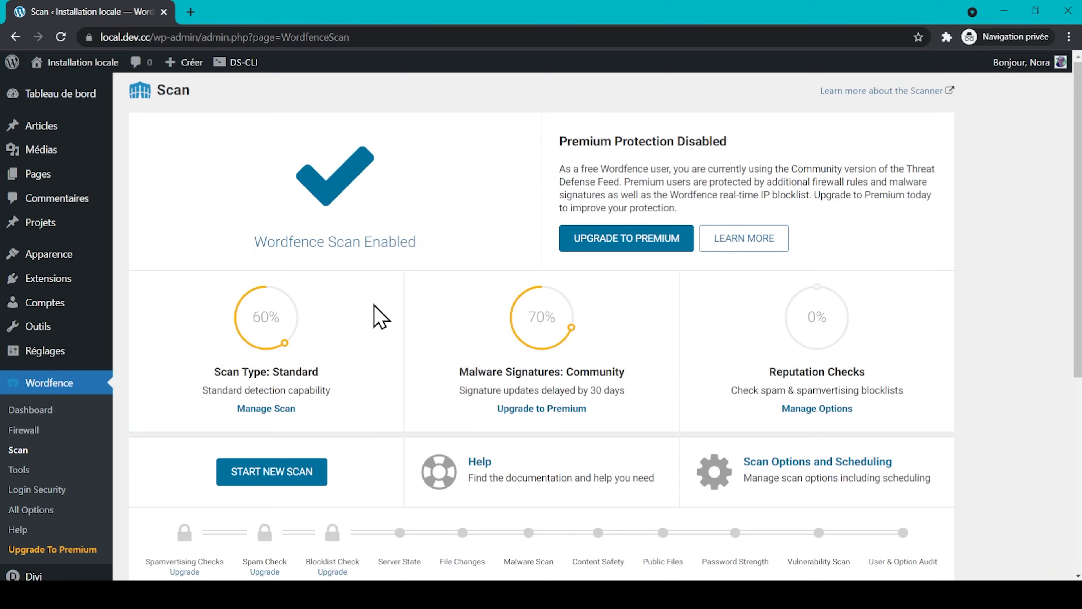
pyautogui.scroll(-3, 374, 304)
pyautogui.scroll(-1, 380, 317)
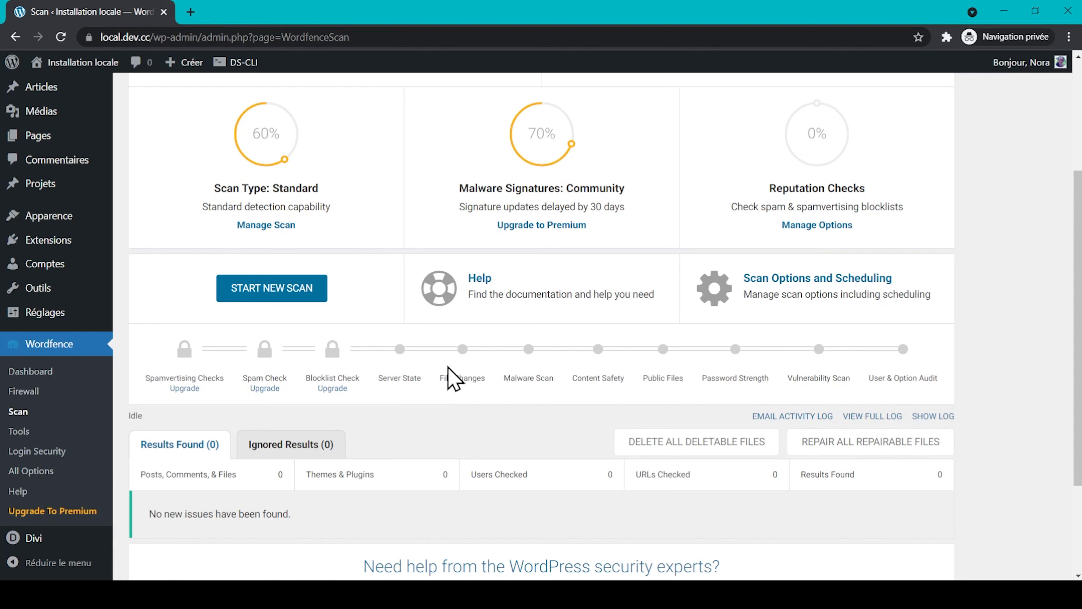
pyautogui.scroll(1, 477, 430)
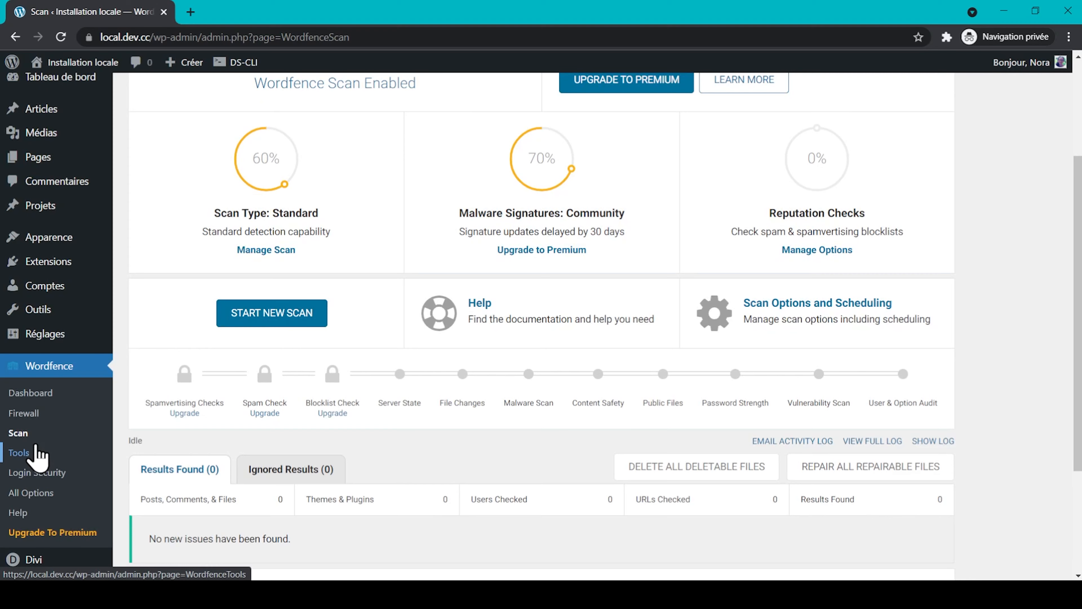
# Step: Dismiss the Live Traffic introduction on Wordfence's Tools page and examine the Live Traffic, Whois Lookup and Diagnostics sections
pyautogui.click(38, 455)
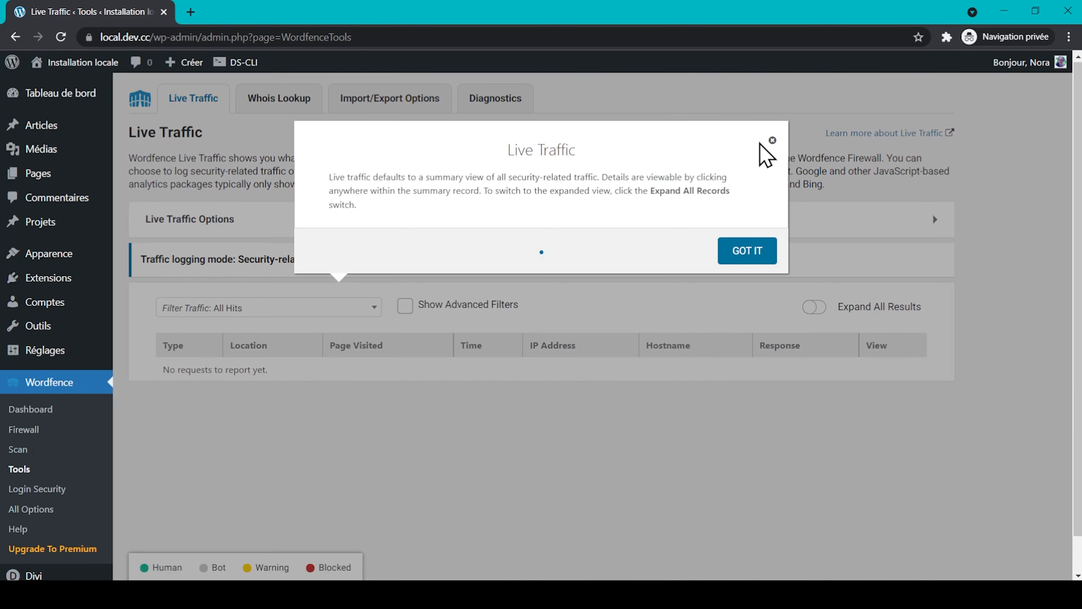
pyautogui.click(772, 141)
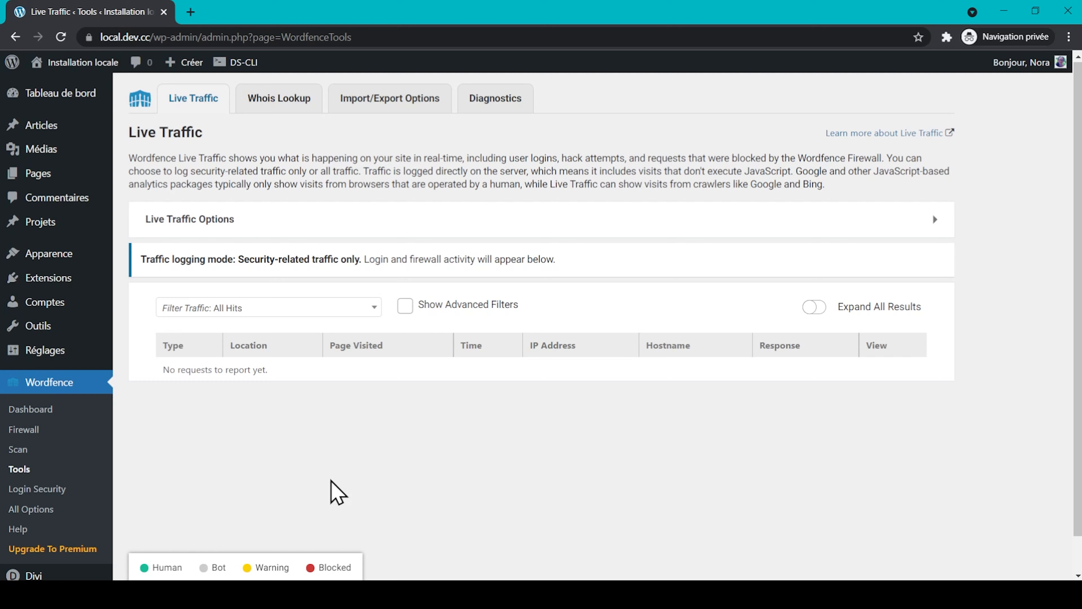
pyautogui.click(262, 104)
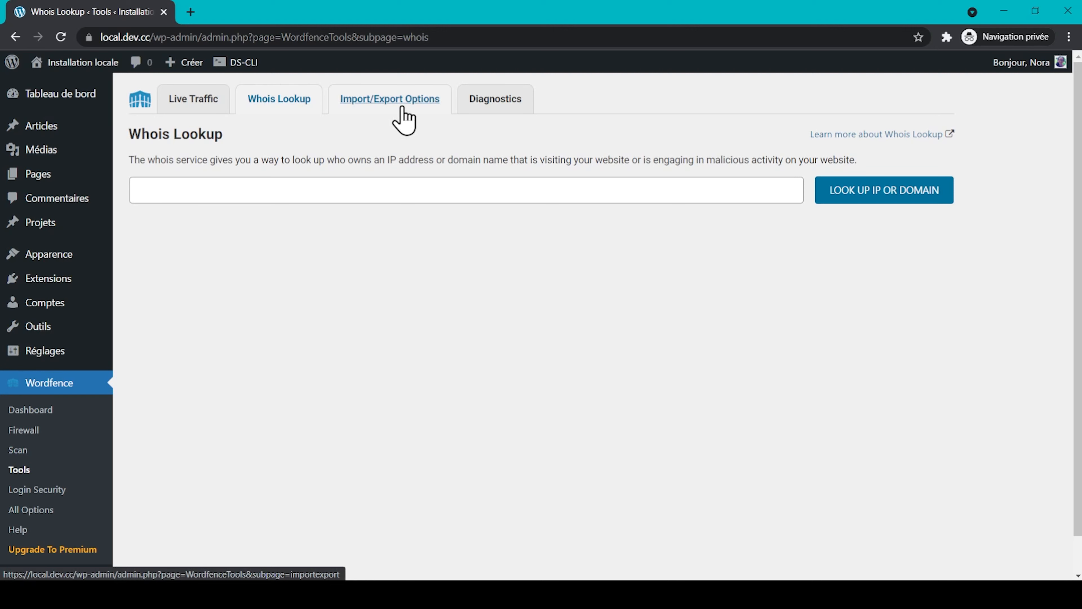
pyautogui.click(492, 101)
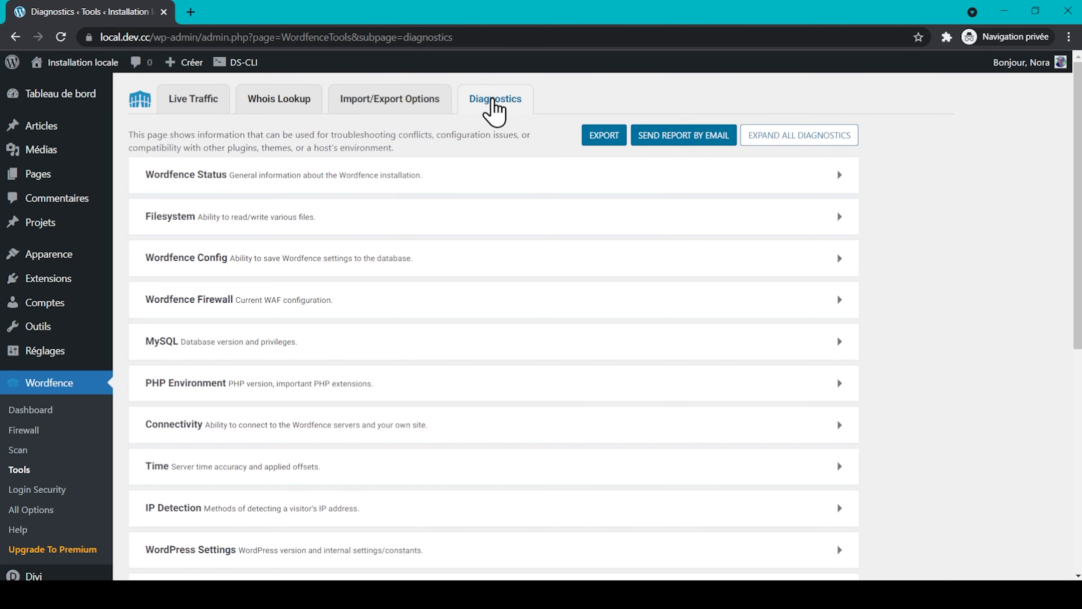
pyautogui.scroll(-6, 892, 240)
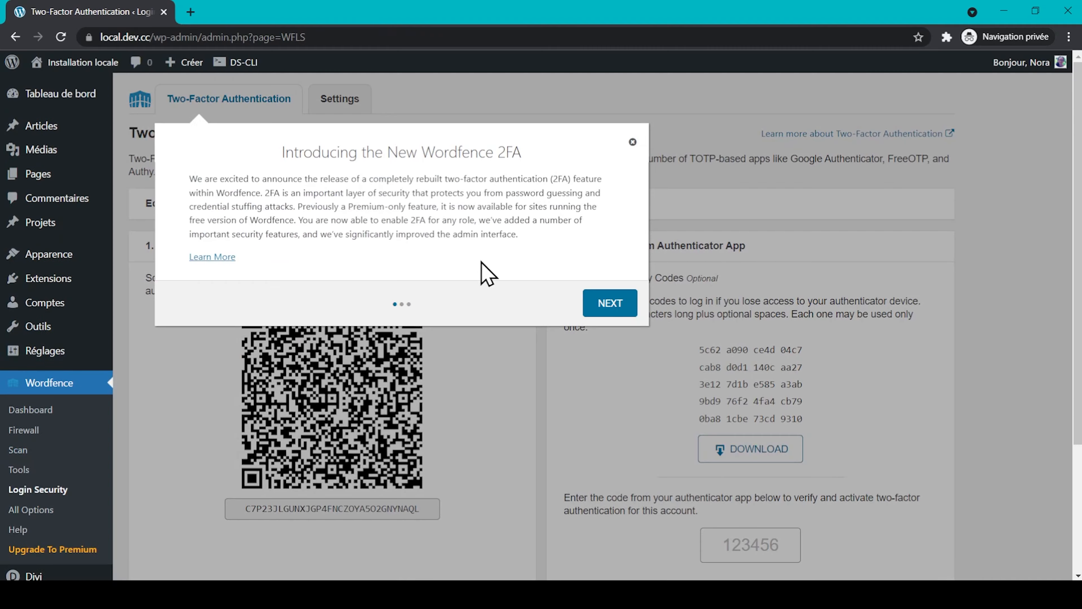
# Step: Dismiss the Login Security introduction and examine the two-factor authentication setup and the login security settings
pyautogui.click(520, 123)
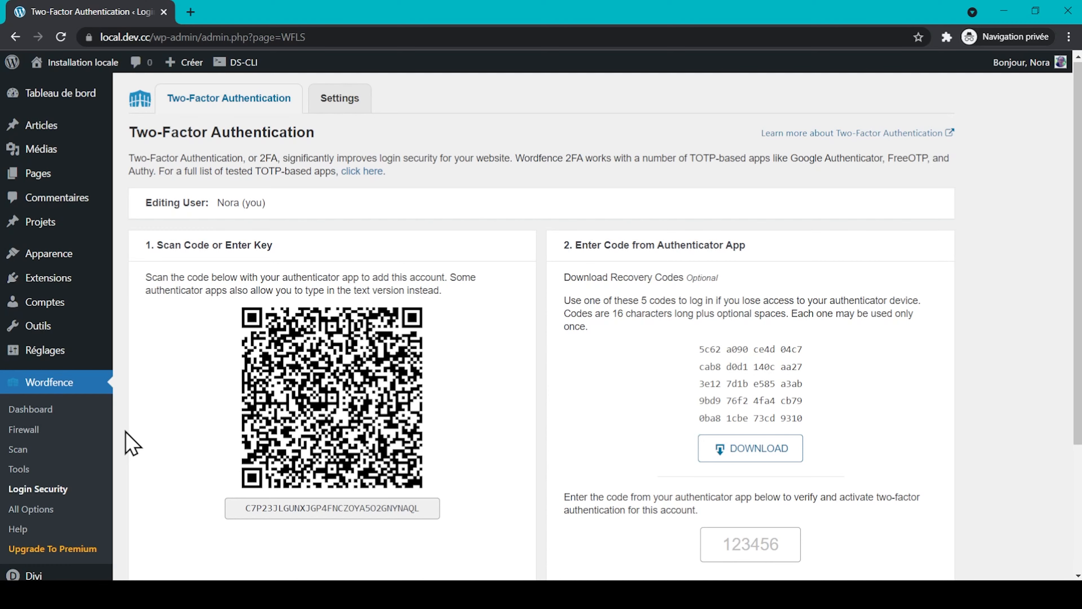
pyautogui.scroll(-4, 132, 443)
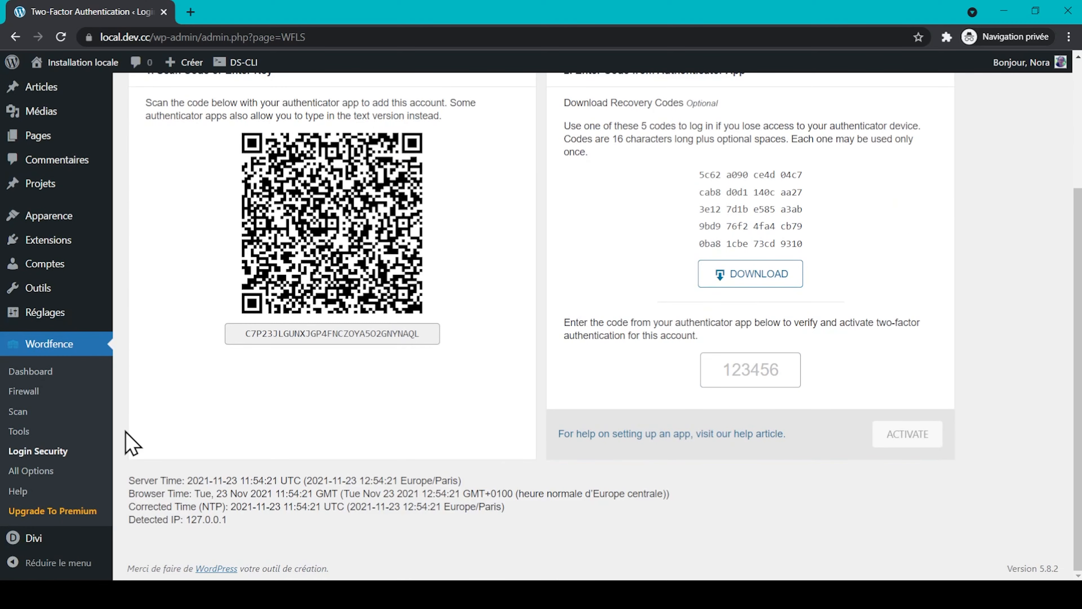
pyautogui.scroll(4, 132, 443)
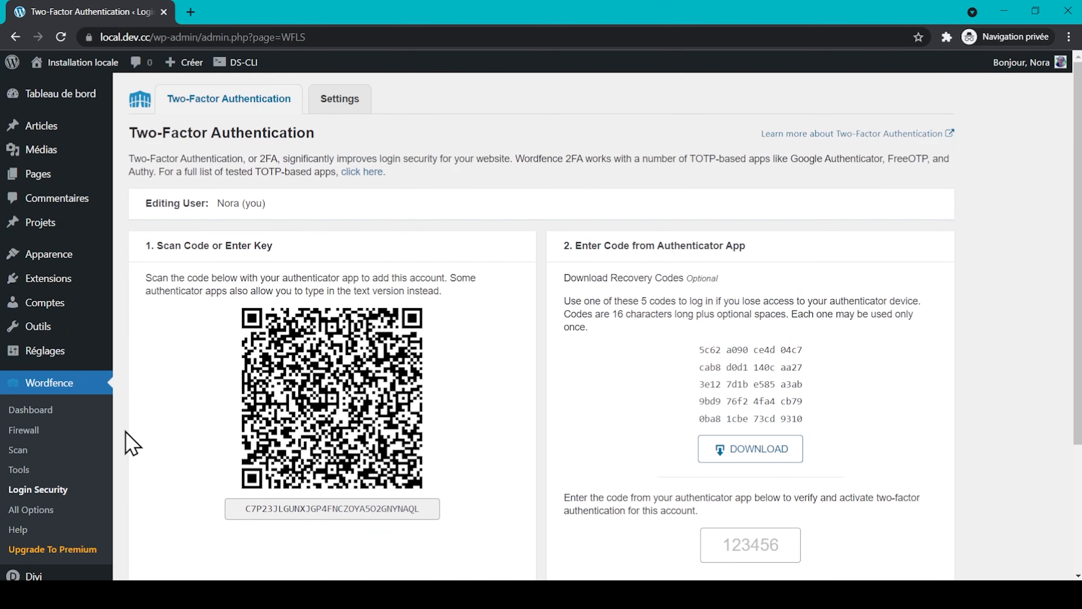
pyautogui.click(335, 105)
# Step: Examine the View Customization options on Wordfence's All Options page, then collapse that section
pyautogui.click(32, 510)
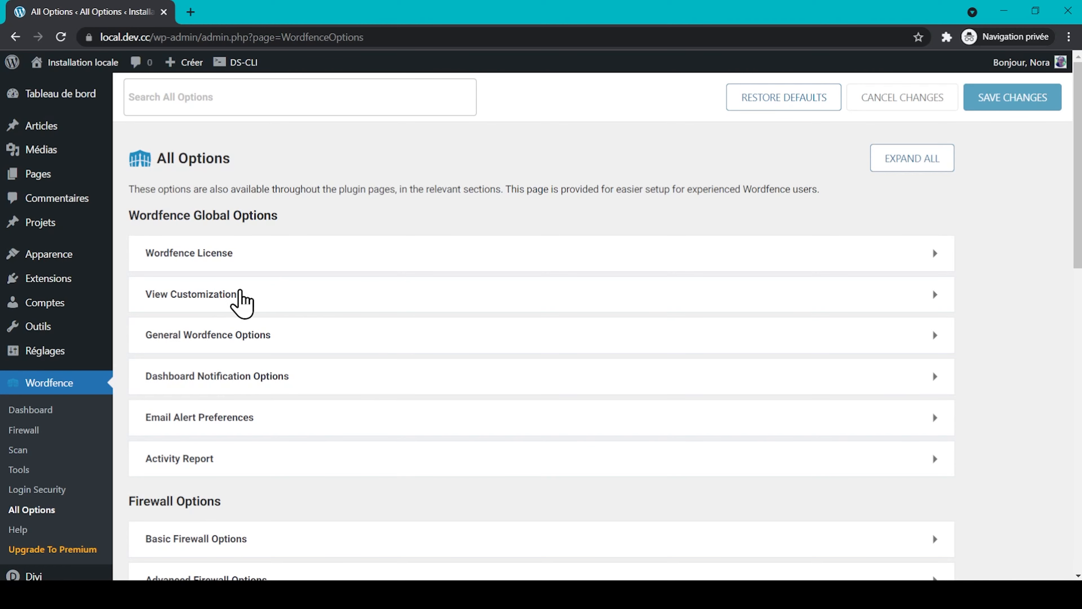
pyautogui.click(241, 303)
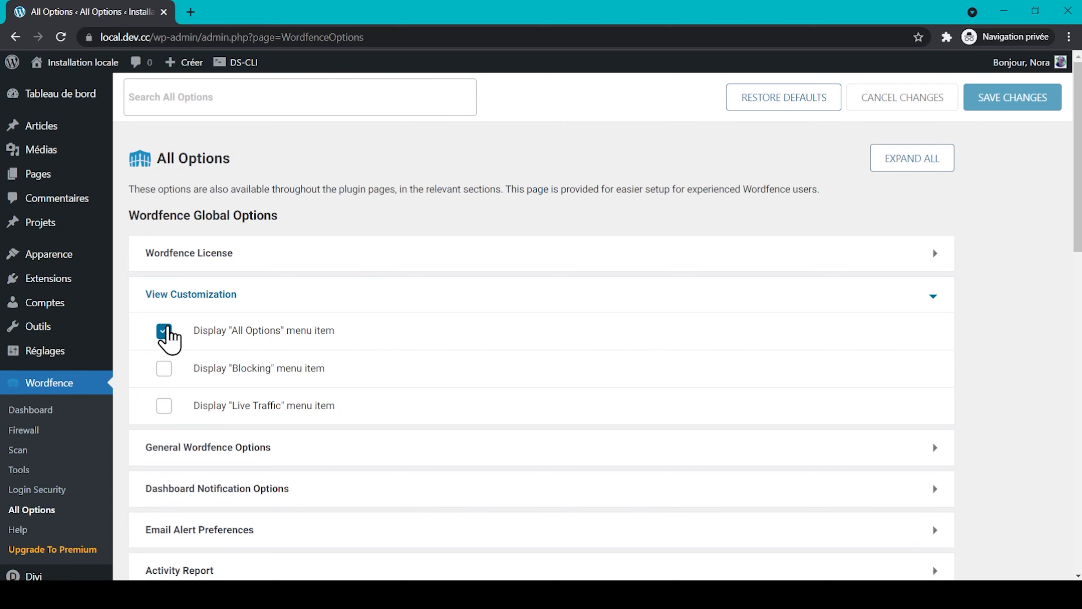
pyautogui.click(348, 299)
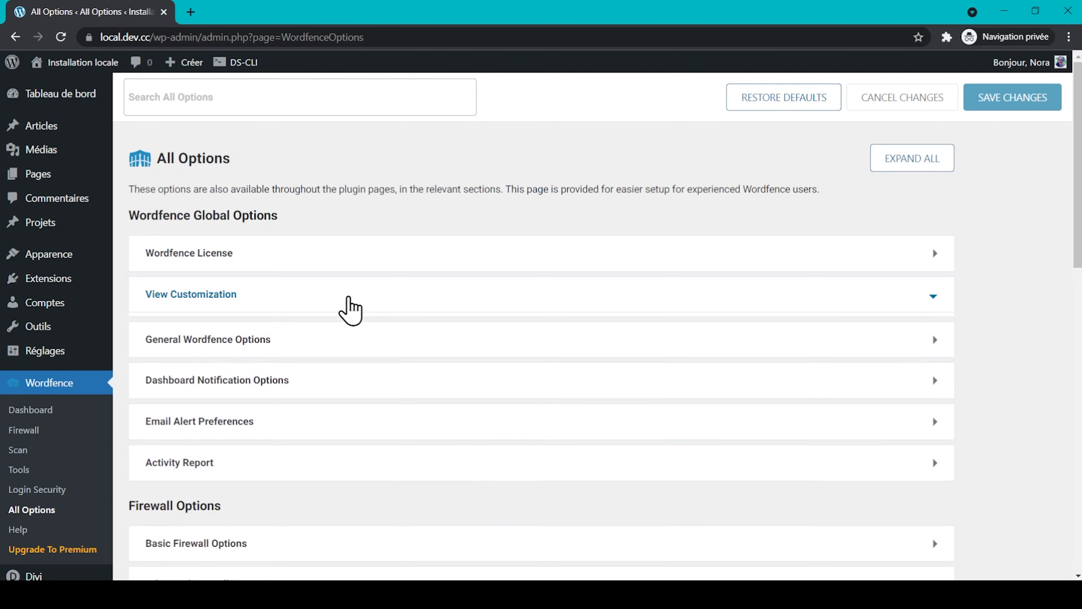
# Step: In Email Alert Preferences, set the scan results alert severity to Medium and disable the alert for blocked IP addresses
pyautogui.scroll(-2, 350, 309)
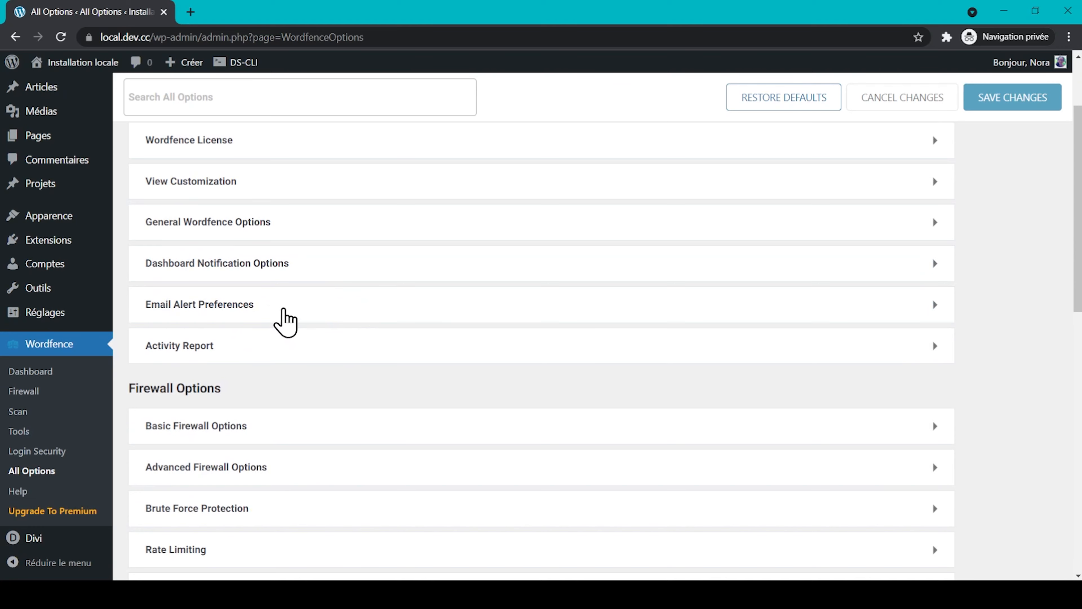
pyautogui.click(269, 311)
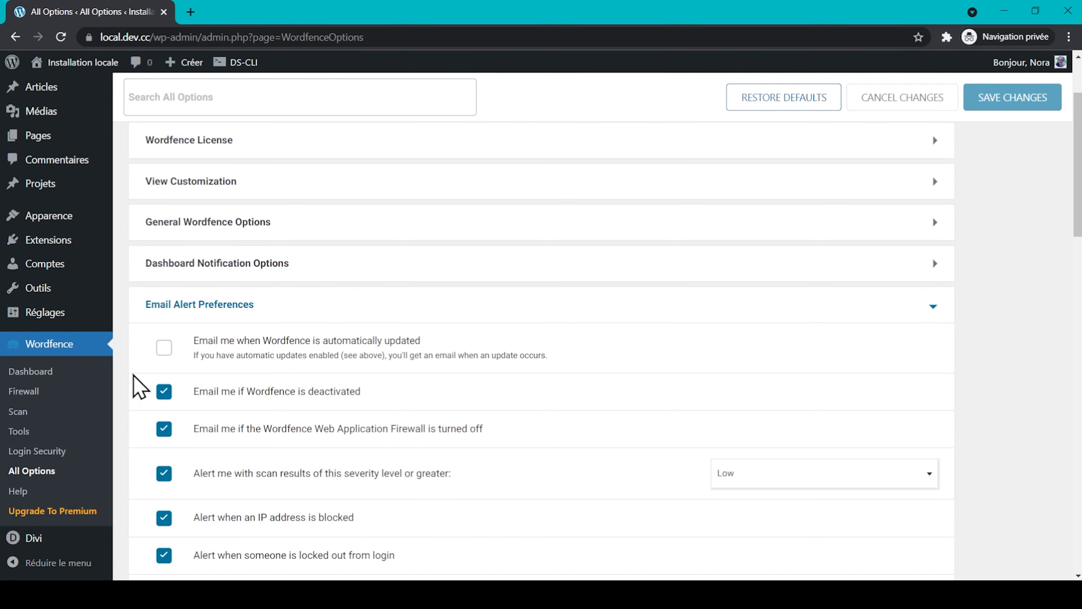
pyautogui.scroll(-3, 133, 386)
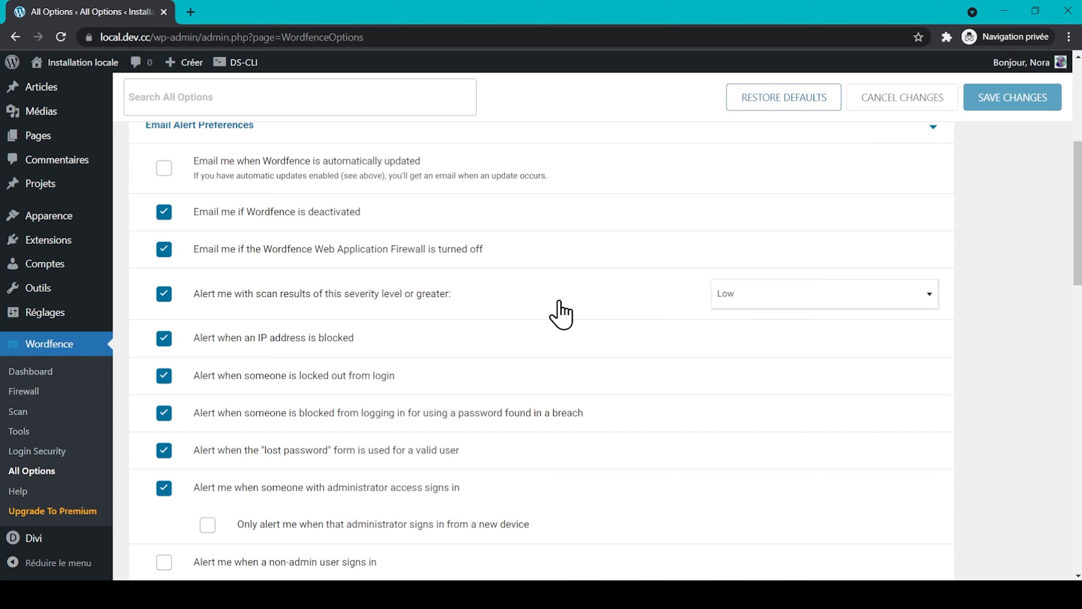
pyautogui.click(761, 294)
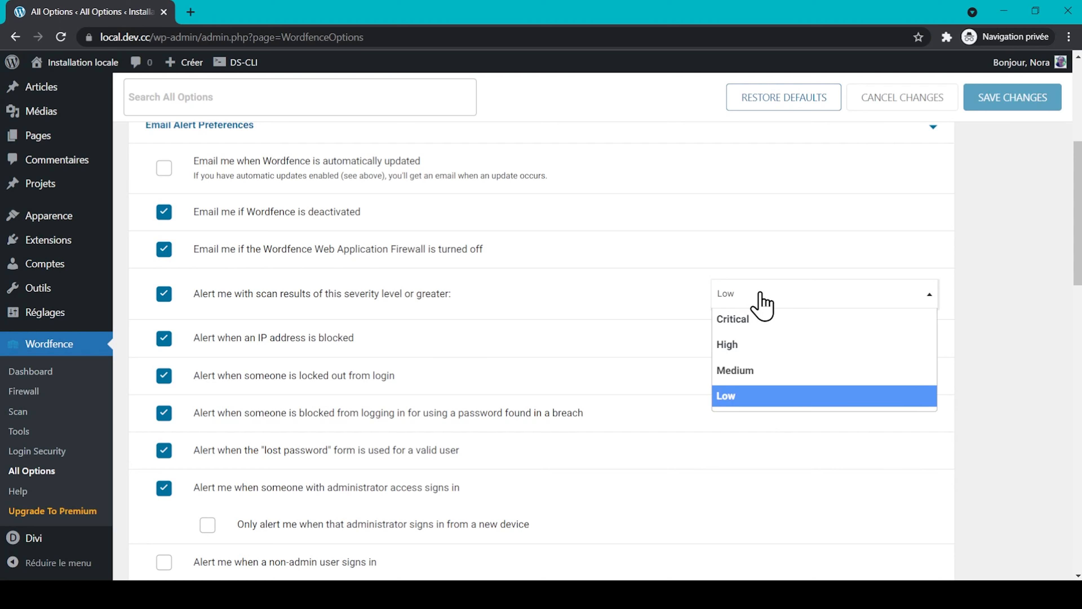
pyautogui.click(755, 374)
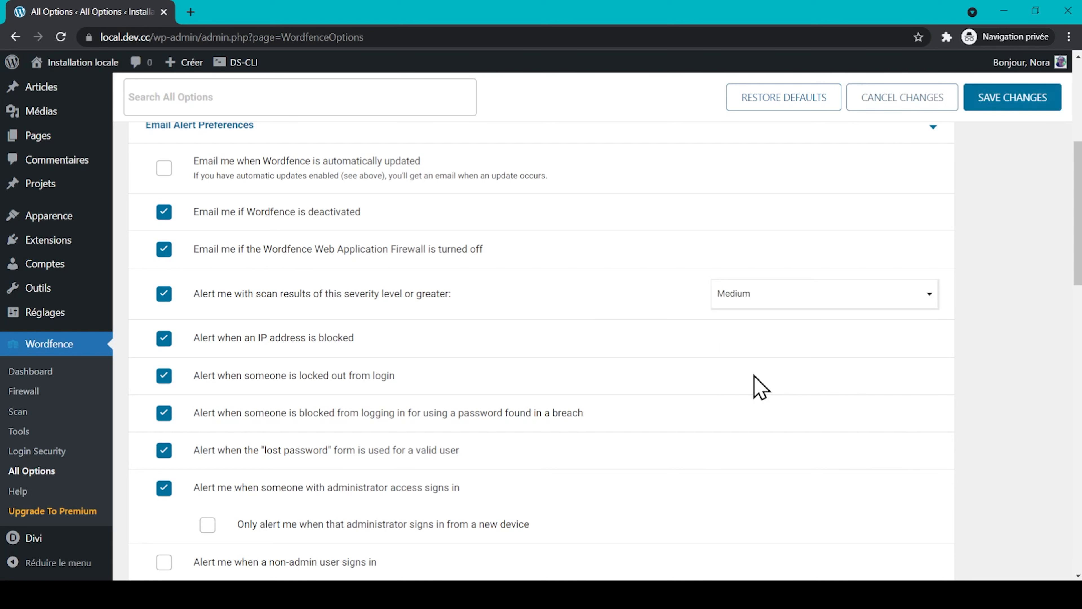
pyautogui.scroll(-1, 613, 302)
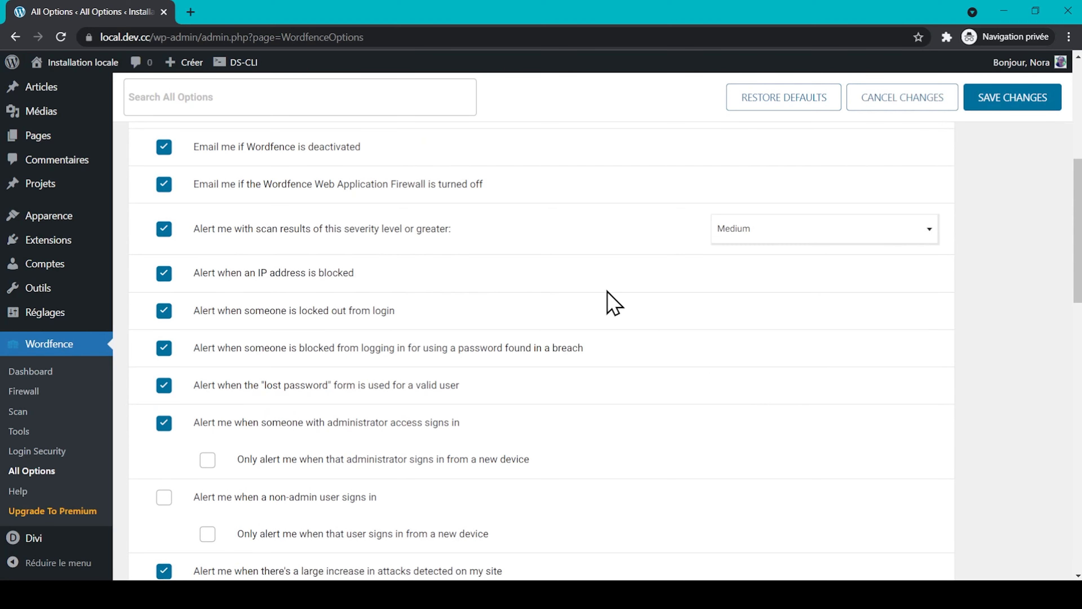
pyautogui.click(162, 275)
pyautogui.scroll(-2, 128, 379)
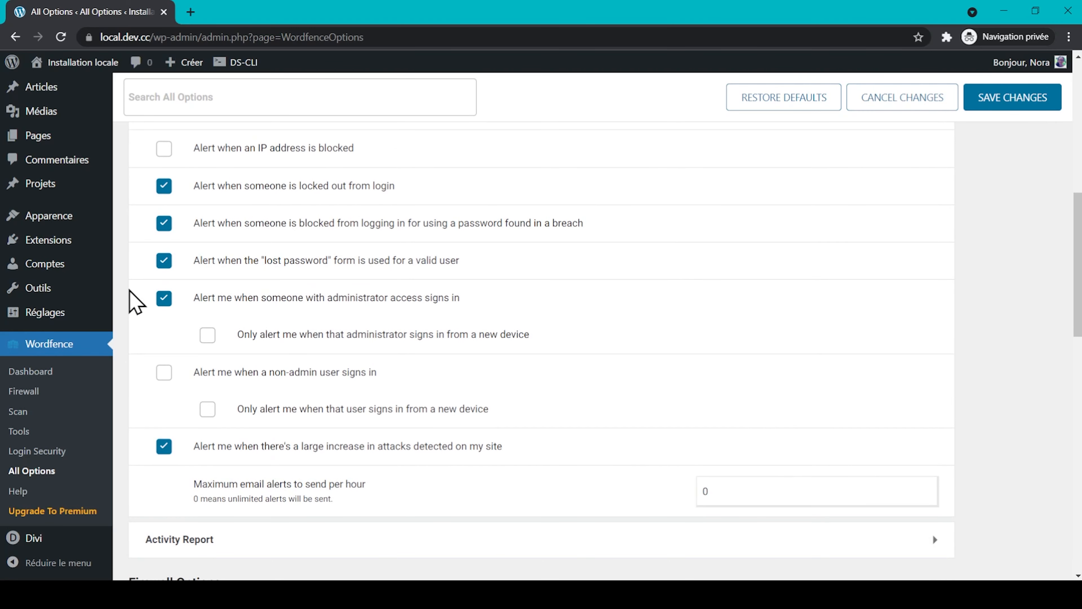
# Step: Disable the email summary in the Activity Report options and save the Wordfence option changes
pyautogui.scroll(-1, 152, 461)
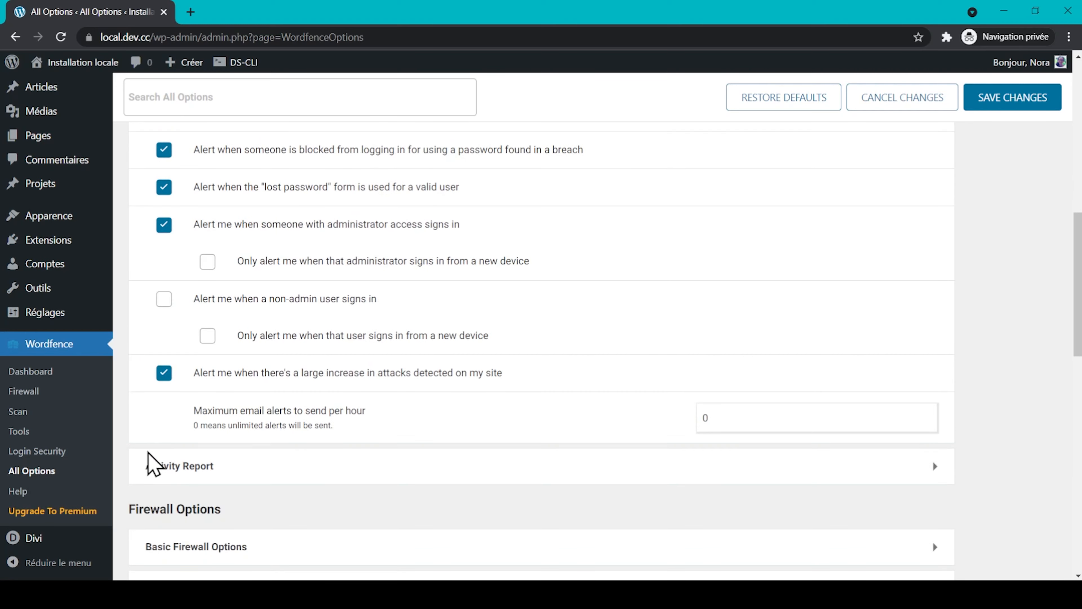
pyautogui.click(242, 459)
pyautogui.scroll(-1, 115, 467)
pyautogui.scroll(-3, 137, 271)
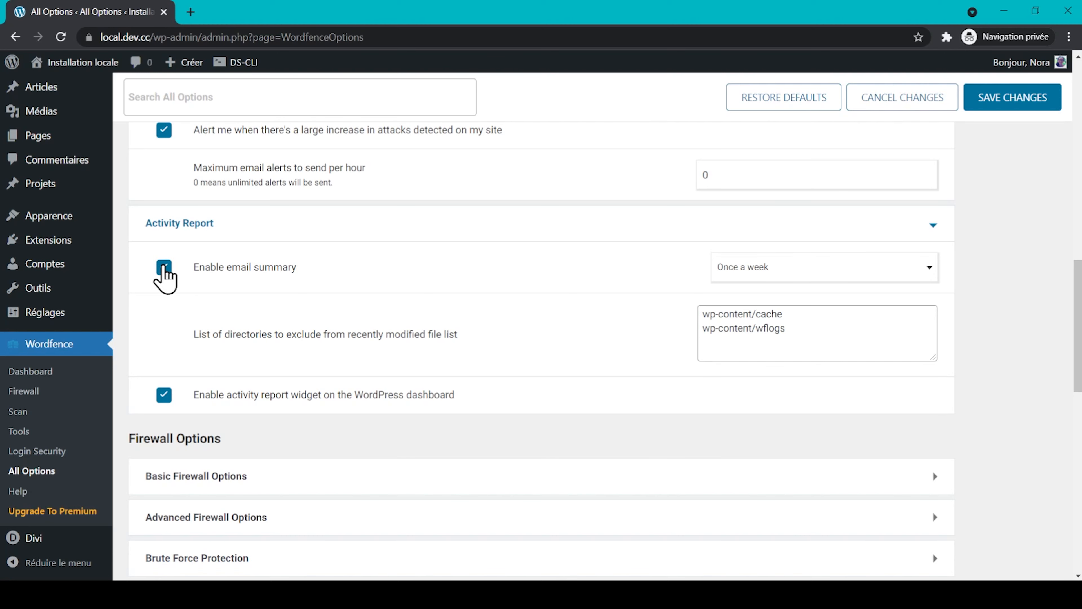
pyautogui.click(164, 268)
pyautogui.scroll(-1, 164, 277)
pyautogui.click(1010, 107)
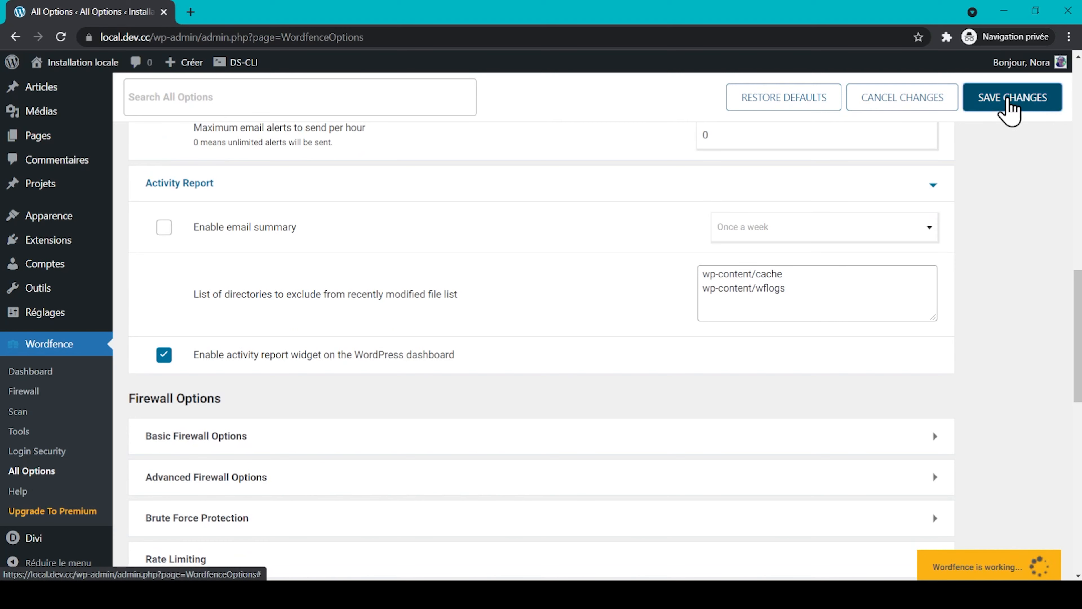
# Step: Look through the remaining firewall, blocking, scan, tool and login security option groups on the All Options page
pyautogui.scroll(-5, 778, 386)
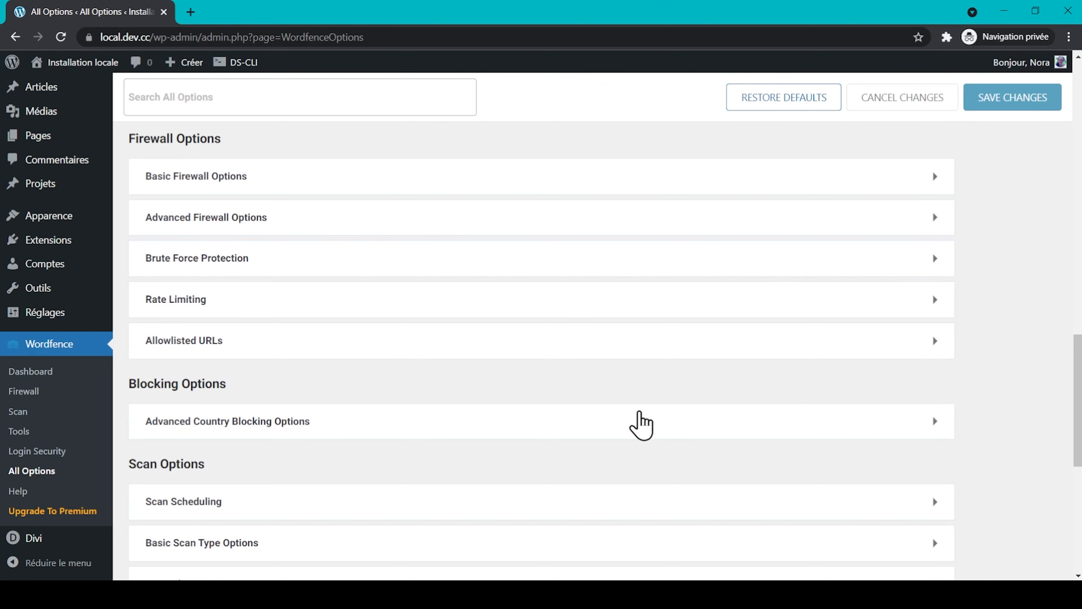
pyautogui.scroll(-2, 639, 420)
pyautogui.scroll(-7, 641, 424)
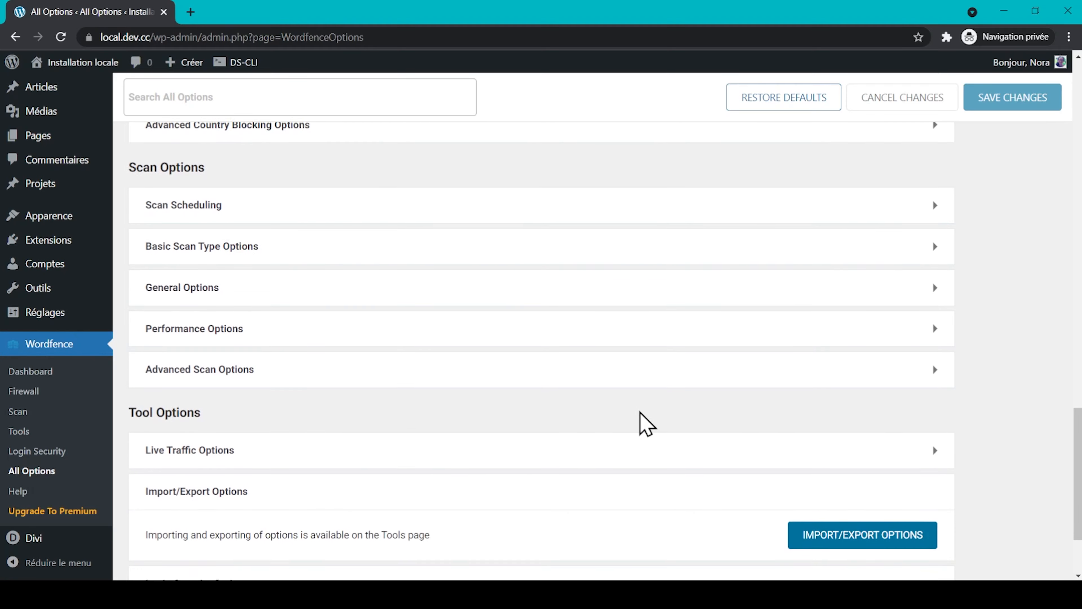
pyautogui.scroll(-1, 645, 425)
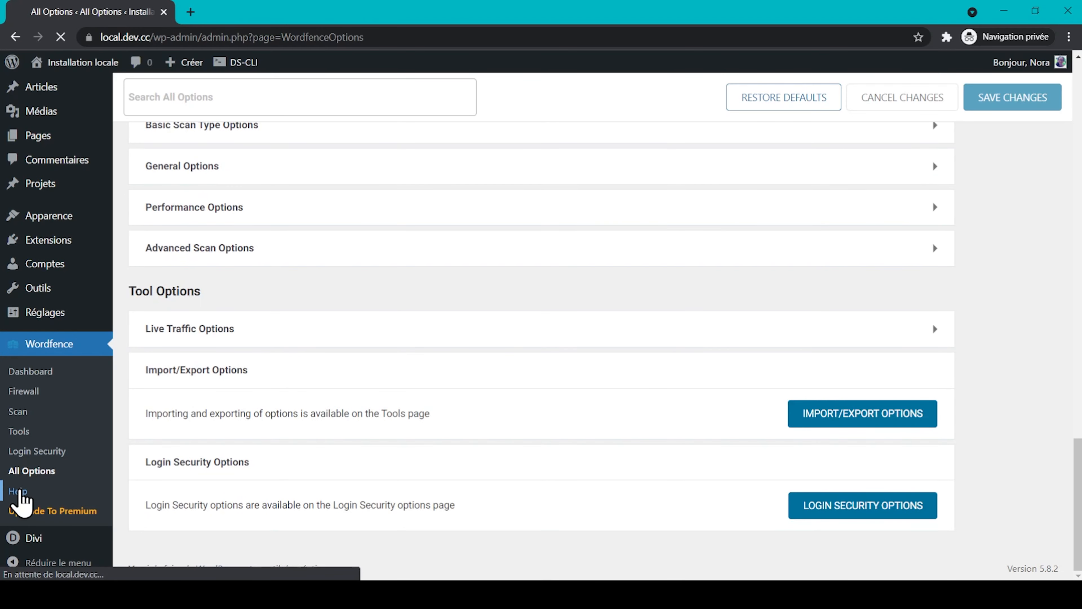
# Step: Examine Wordfence's Help page, including its support choices, top topics and documentation sections
pyautogui.click(17, 492)
pyautogui.scroll(-1, 1050, 314)
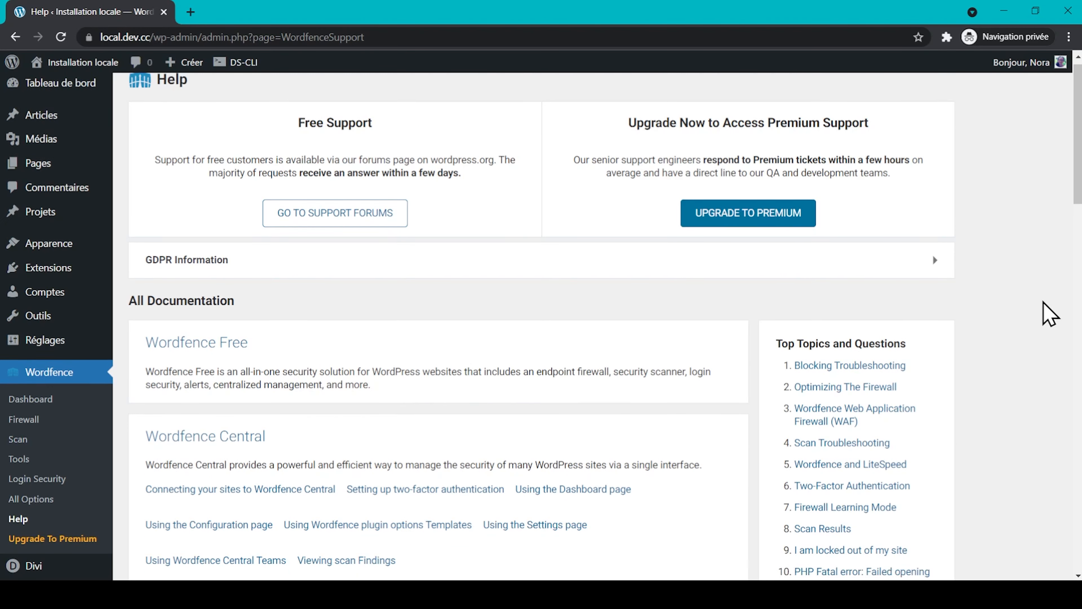
pyautogui.scroll(-2, 1049, 315)
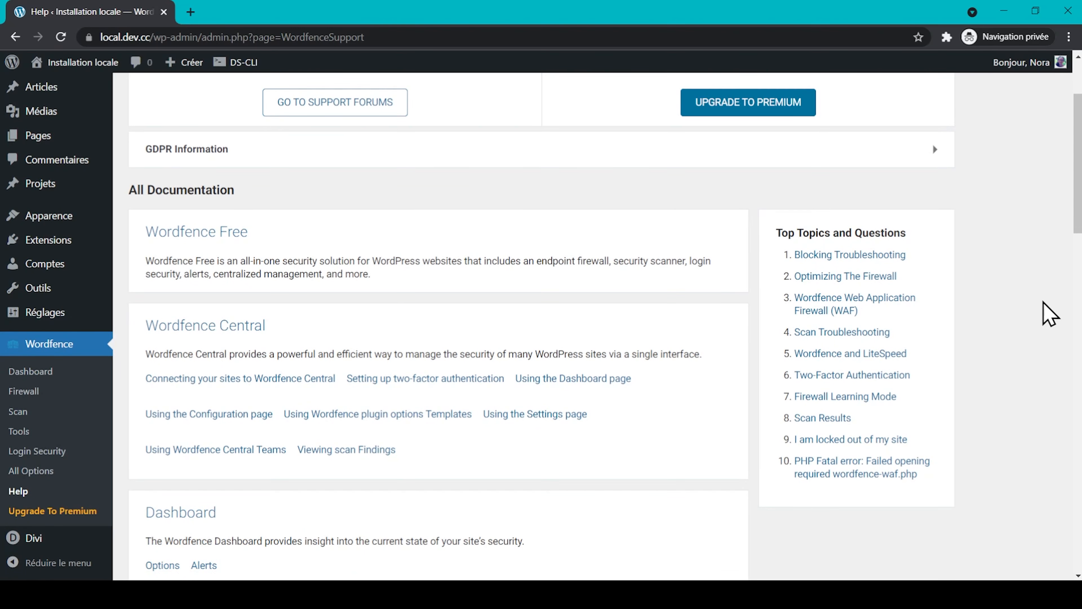
pyautogui.scroll(3, 370, 304)
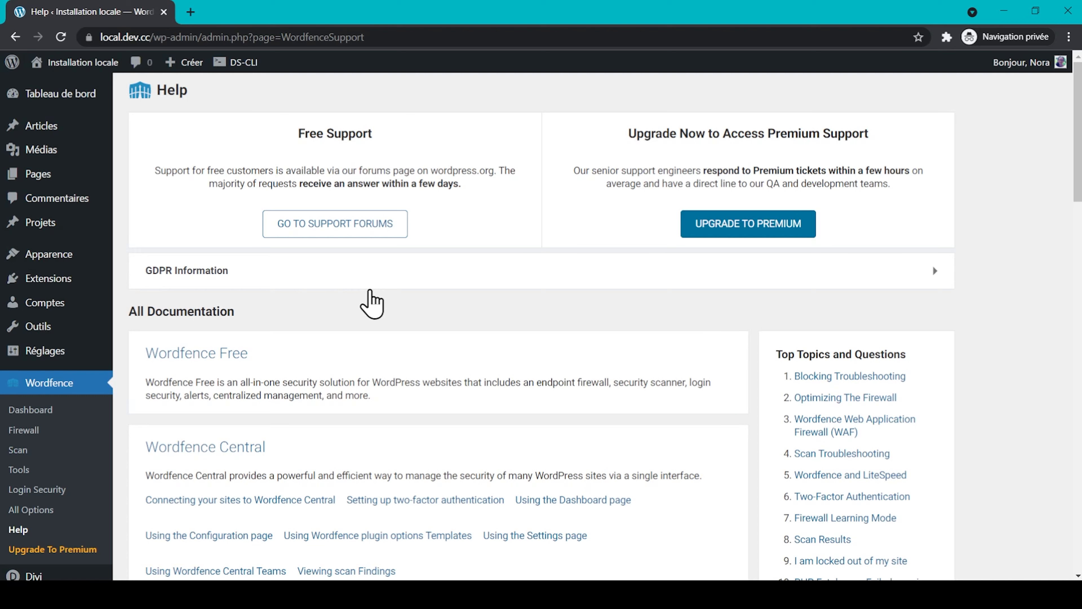
pyautogui.scroll(-7, 371, 303)
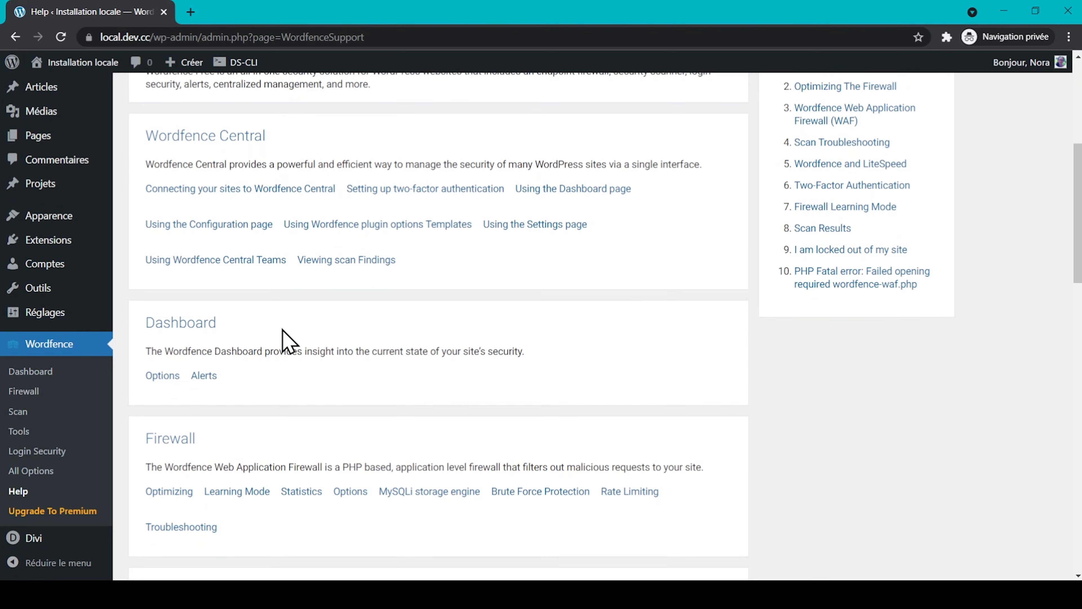
# Step: Open the Dashboard section's Options documentation and read through the Global Options article and its topic list
pyautogui.click(162, 376)
pyautogui.scroll(-6, 90, 375)
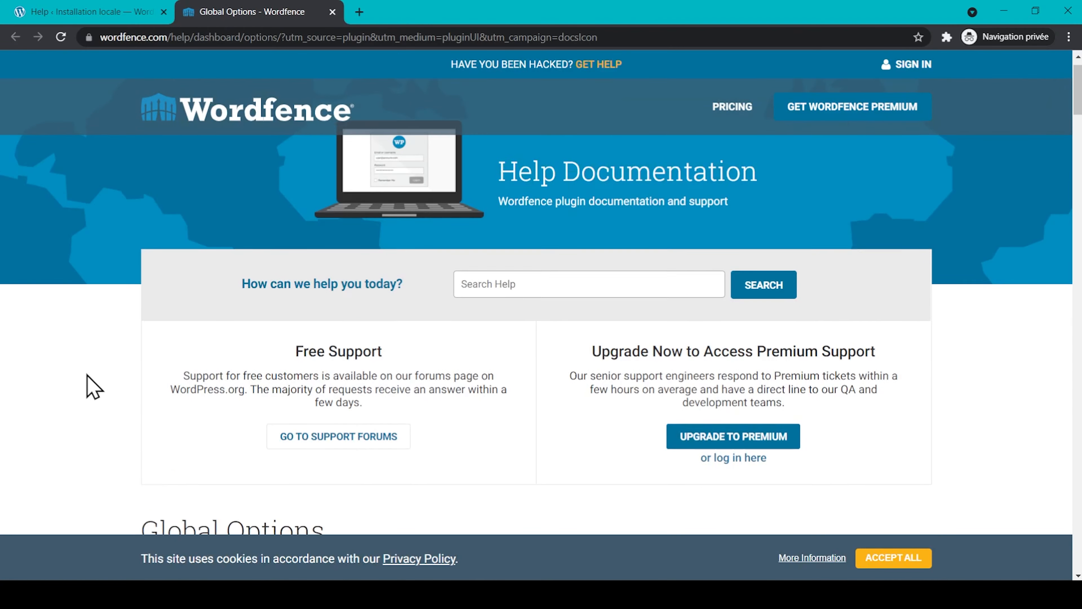
pyautogui.scroll(-11, 90, 384)
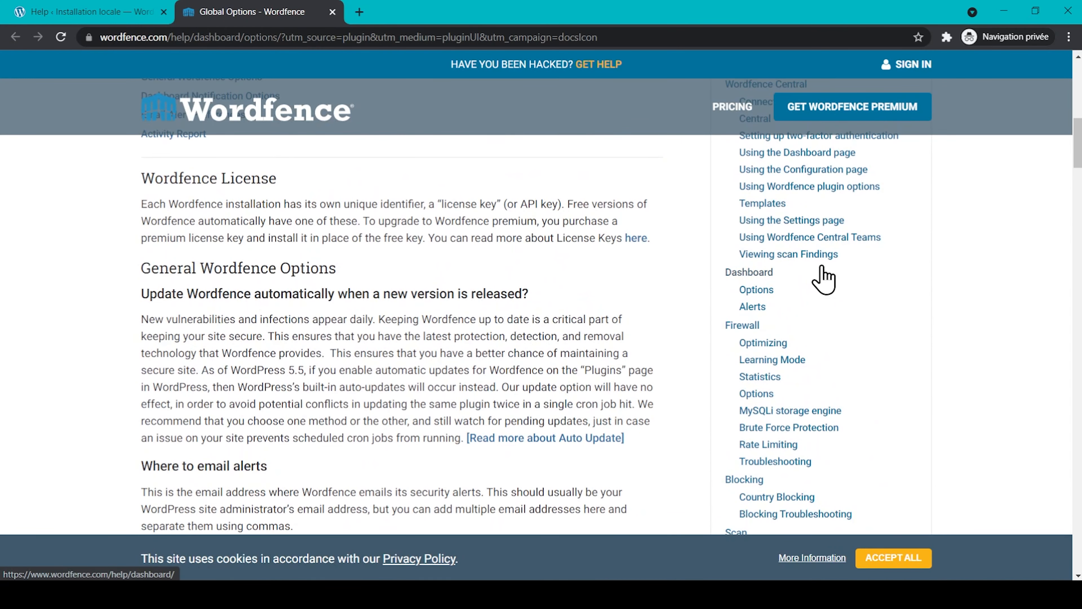
pyautogui.scroll(-5, 824, 279)
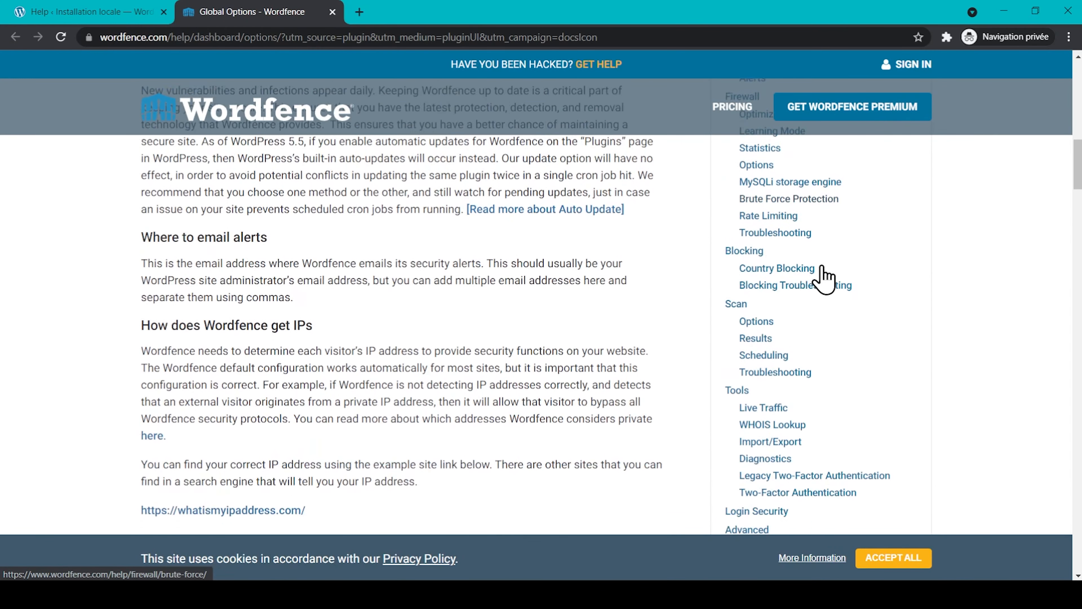